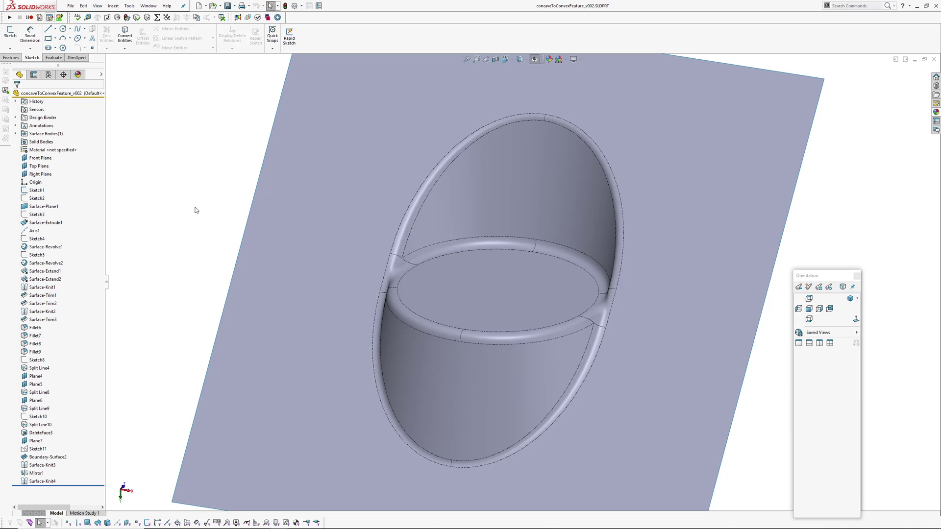
Examine the finished model's concave and convex walls, flat cap and blended transition patches from several angles.
left_click(480, 301)
middle_click_drag(480, 313, 531, 282)
left_click(662, 259)
left_click(574, 342)
middle_click_drag(534, 344, 529, 317)
left_click(514, 228)
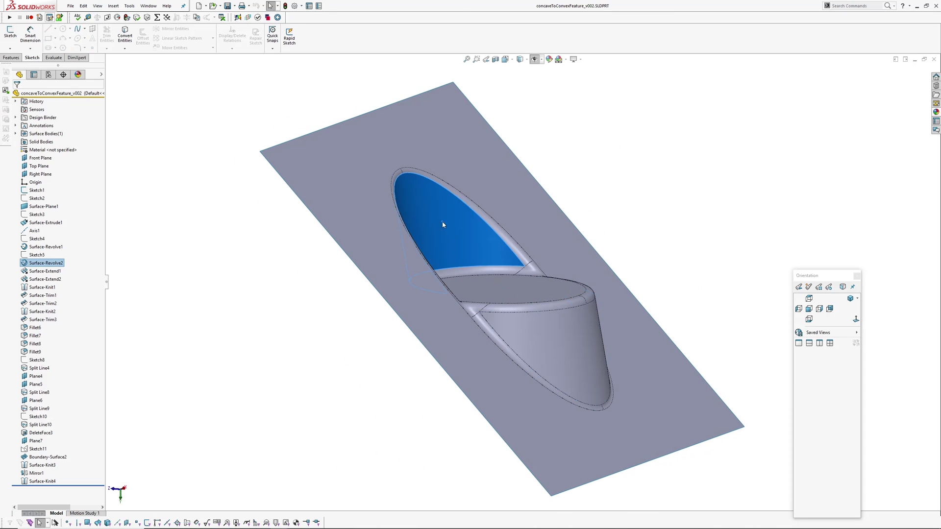
middle_click_drag(515, 228, 551, 156)
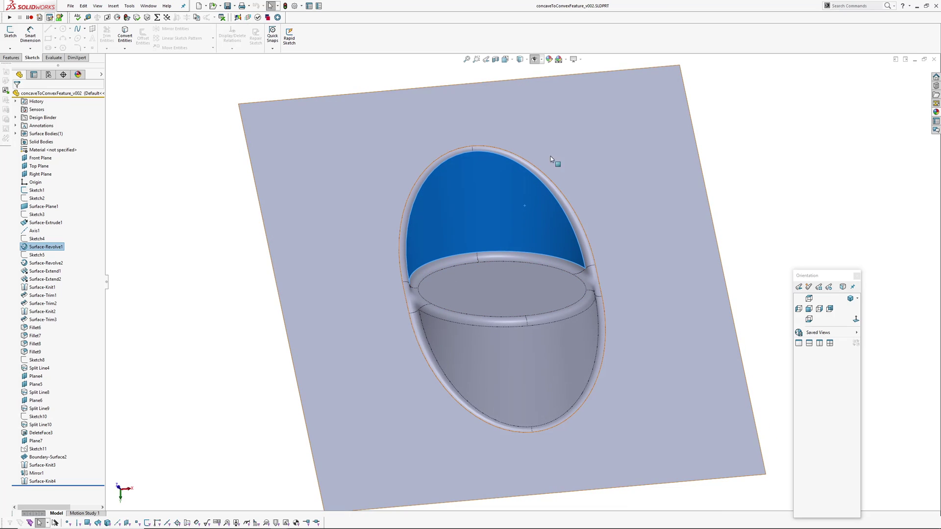
scroll(594, 280, "down", 3)
left_click(590, 281)
scroll(590, 282, "up", 1)
middle_click_drag(590, 281, 529, 292)
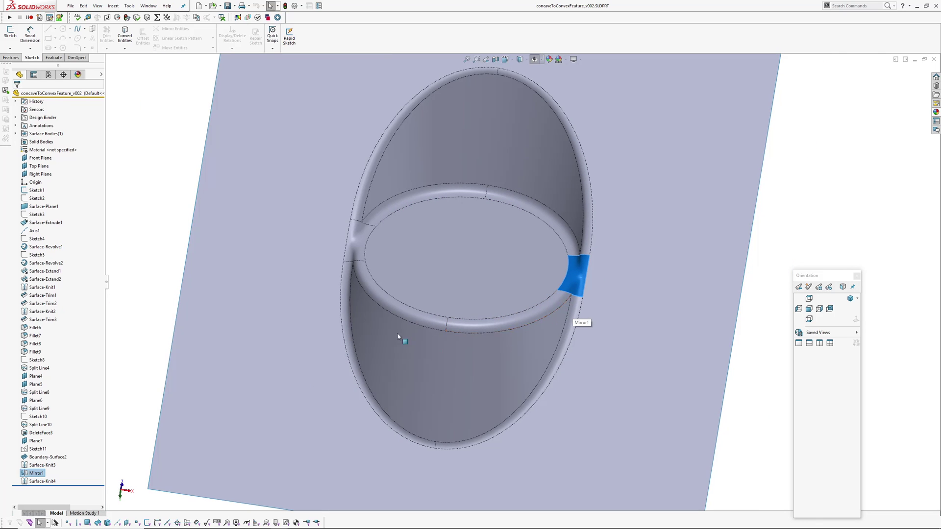
left_click(193, 213)
middle_click_drag(392, 263, 441, 234)
scroll(441, 285, "down", 3)
mouse_move(441, 285)
middle_mouse_down()
mouse_move(412, 289)
mouse_move(432, 294)
middle_mouse_up()
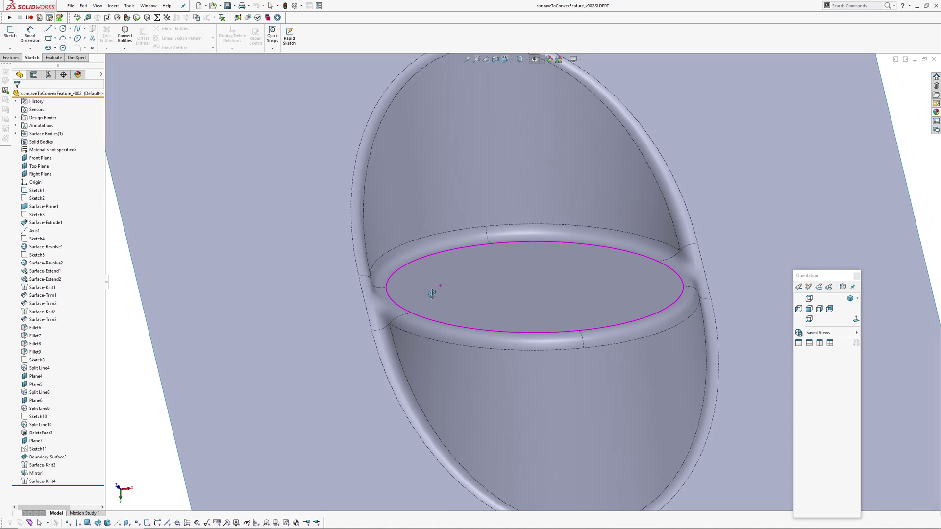
scroll(432, 293, "up", 2)
Switch to the concaveToConvexFeatureBaseGEOM part and examine its flat cap, angled plane, concave wall and convex wall.
key("ctrl+Tab")
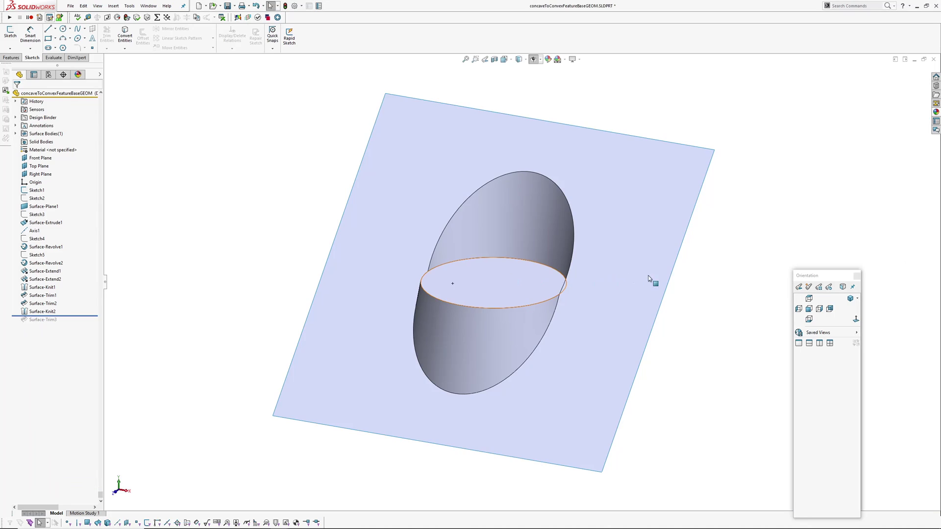
middle_click_drag(261, 213, 505, 330)
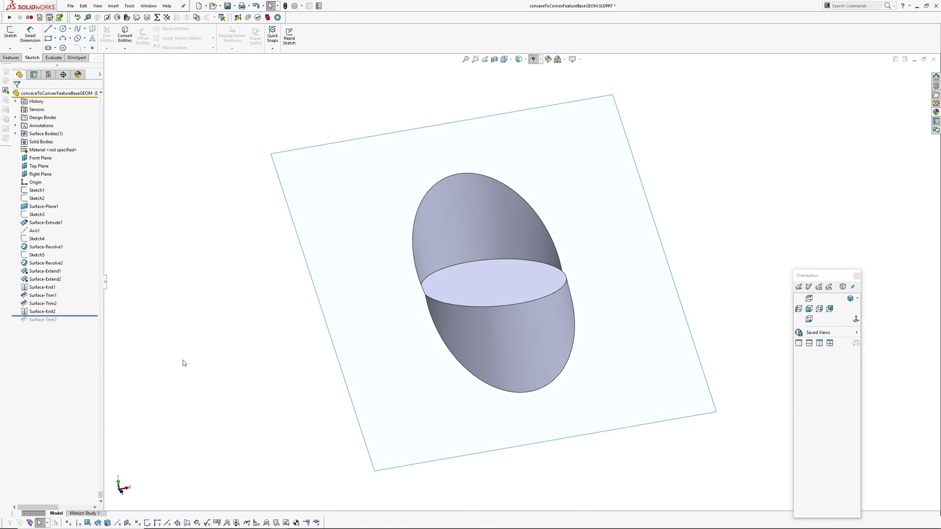
middle_click_drag(368, 354, 362, 303)
left_click_drag(51, 317, 51, 316)
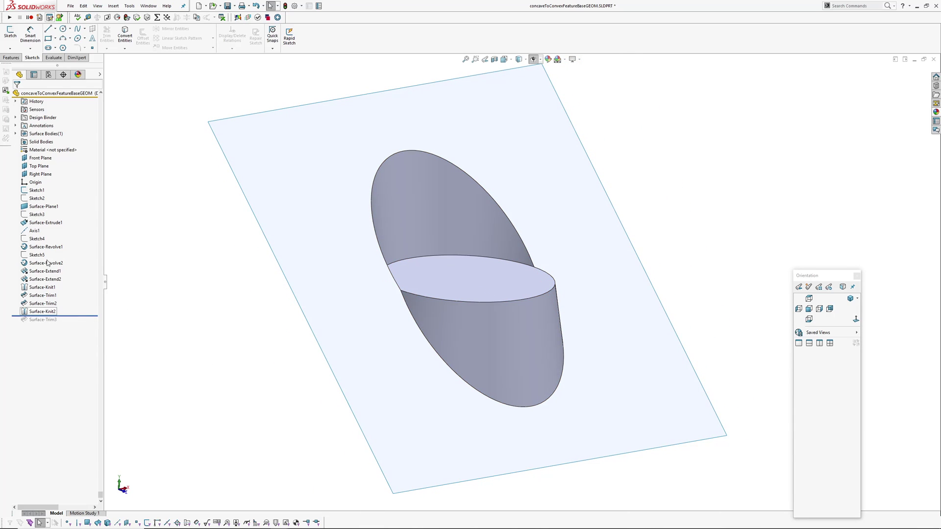
left_click(40, 207)
middle_click_drag(442, 294, 470, 288)
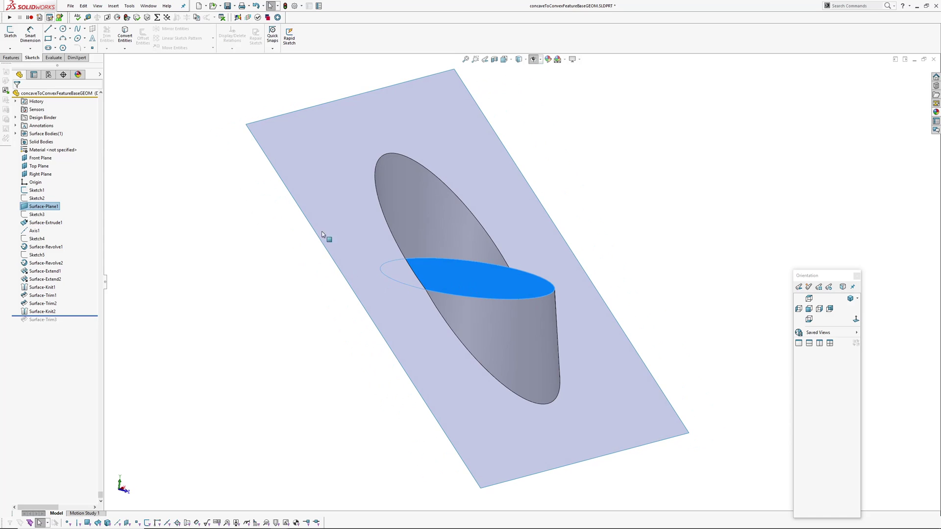
left_click(342, 204)
left_click(287, 297)
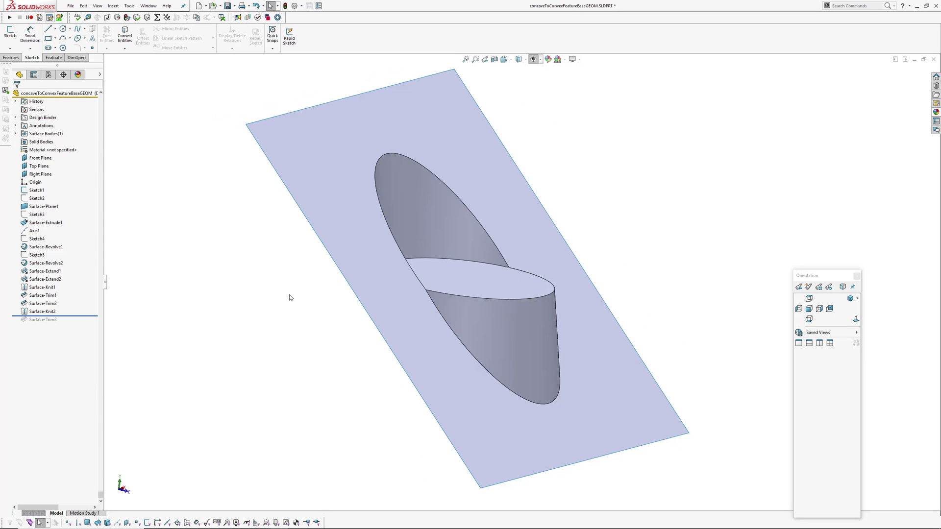
left_click(452, 222)
middle_click_drag(466, 287, 489, 165)
left_click(525, 348)
mouse_move(495, 298)
middle_mouse_down()
mouse_move(505, 275)
mouse_move(389, 294)
mouse_move(490, 291)
mouse_move(494, 310)
middle_mouse_up()
left_click(186, 299)
Roll the feature history forward to include Surface-Trim3, leaving half of the geometry.
left_click_drag(67, 317, 70, 324)
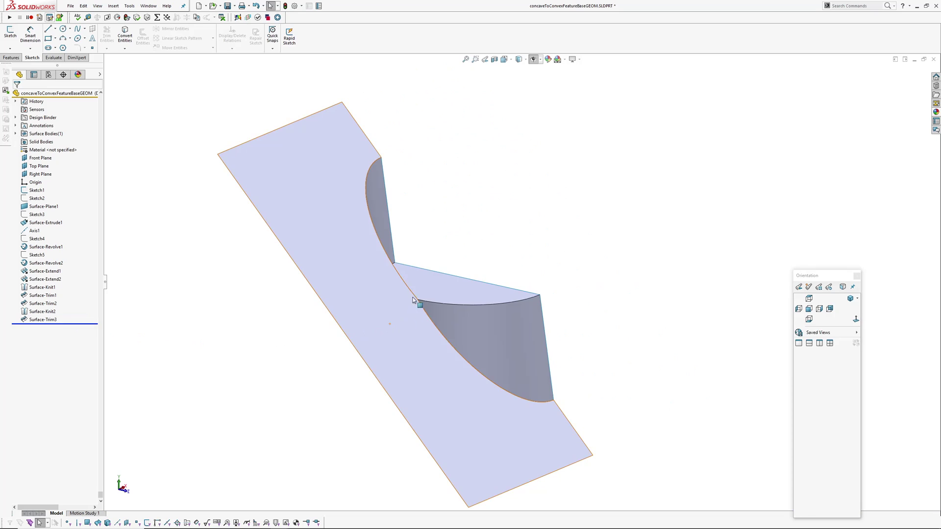
middle_click_drag(416, 296, 300, 316)
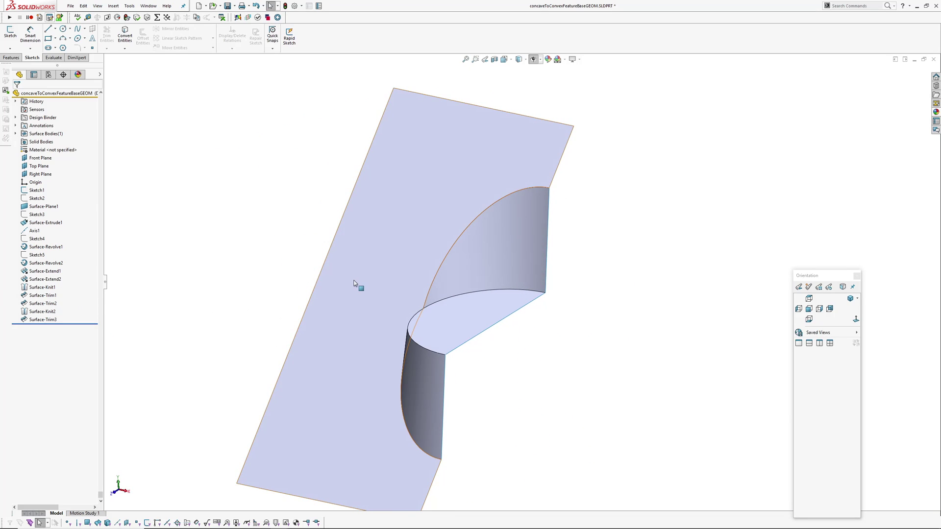
scroll(354, 281, "up", 1)
Fillet the edge between the angled plane and the convex wall with a 1 mm symmetric, curvature continuous radius.
scroll(505, 326, "down", 2)
middle_click_drag(501, 341, 506, 297, "ctrl")
middle_click_drag(442, 295, 443, 275)
left_click(444, 274)
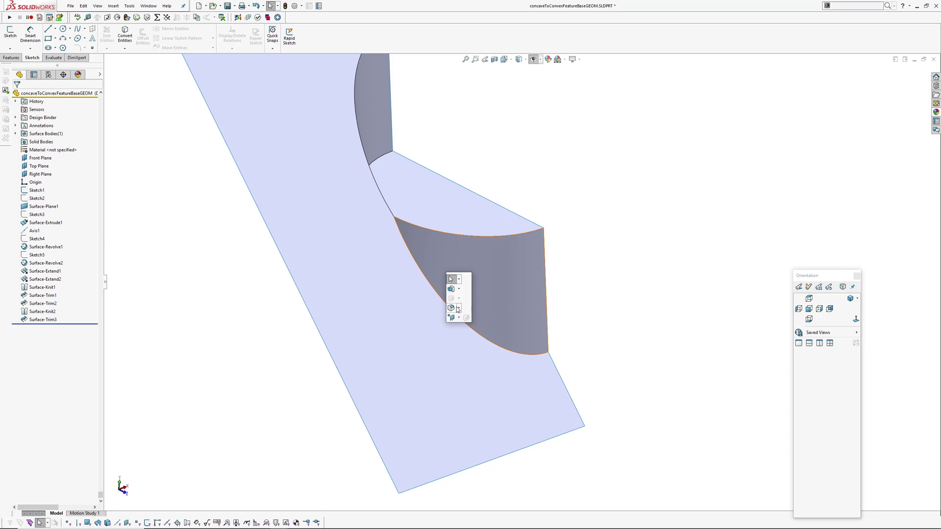
left_click(451, 308)
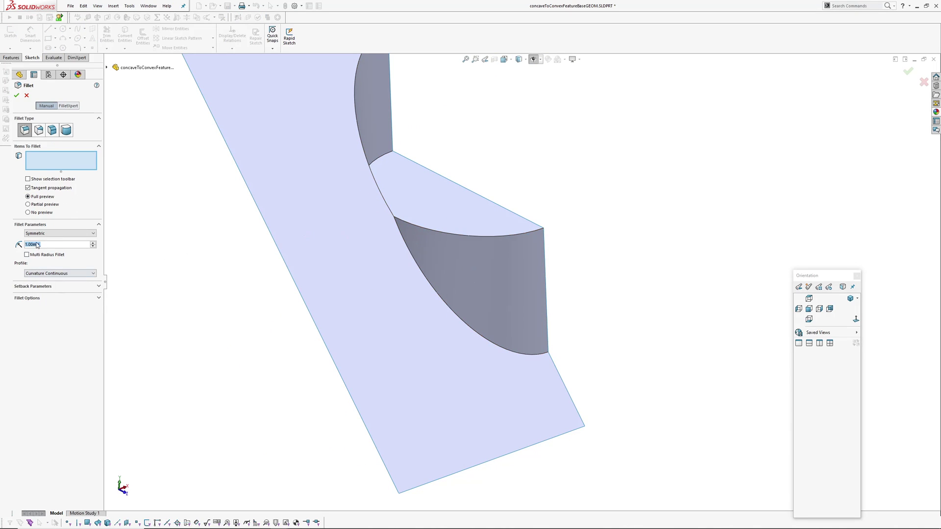
middle_click_drag(277, 301, 443, 257)
left_click(424, 261)
middle_click_drag(468, 289, 420, 293)
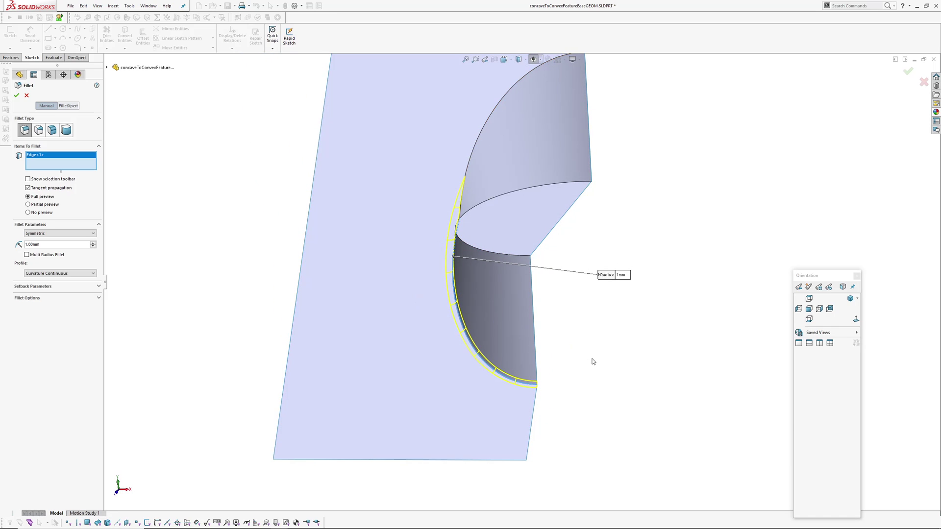
key("Return")
Fillet the edge between the angled plane and the concave wall with a 1 mm curvature continuous radius.
key("Return")
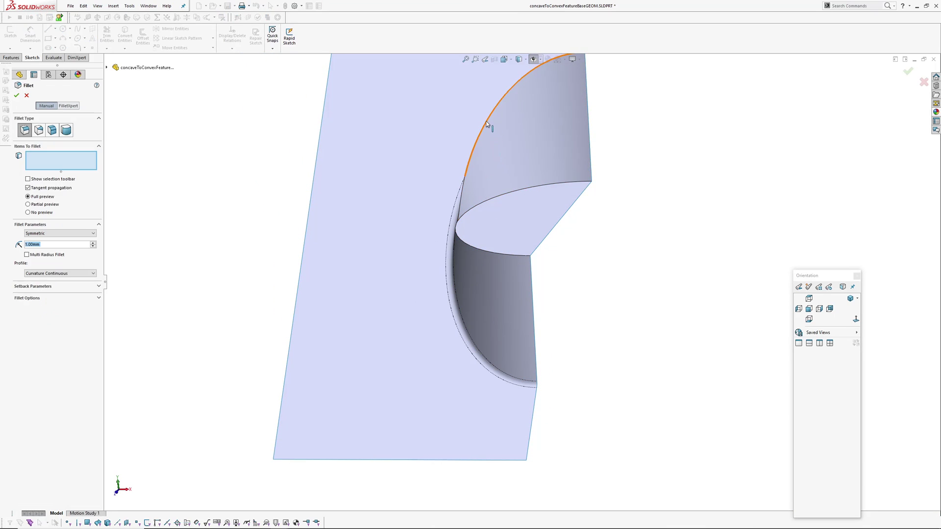
left_click(486, 128)
middle_click_drag(484, 231, 508, 242)
scroll(508, 243, "down", 3)
key("Return")
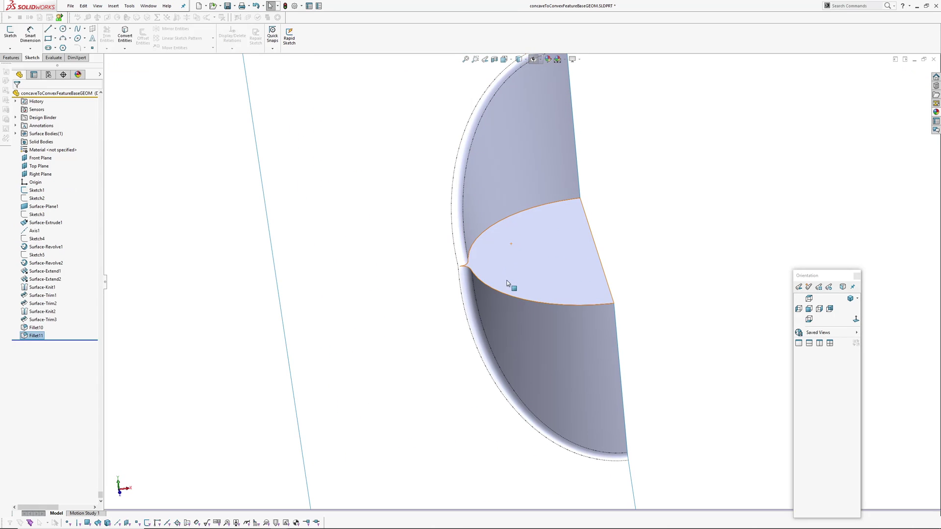
Fillet the flat cap's edge along the convex wall, including the short corner edge, with a 1 mm curvature continuous radius.
mouse_move(511, 284)
middle_mouse_down()
mouse_move(542, 248)
mouse_move(464, 246)
mouse_move(456, 260)
mouse_move(505, 269)
middle_mouse_up()
key("Return")
left_click(529, 304)
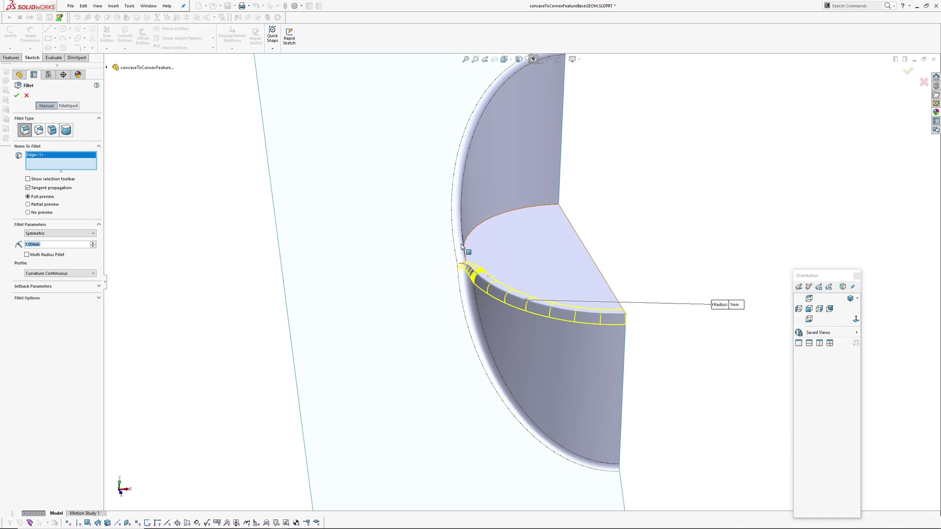
mouse_move(478, 292)
middle_mouse_down()
mouse_move(458, 275)
mouse_move(472, 285)
middle_mouse_up()
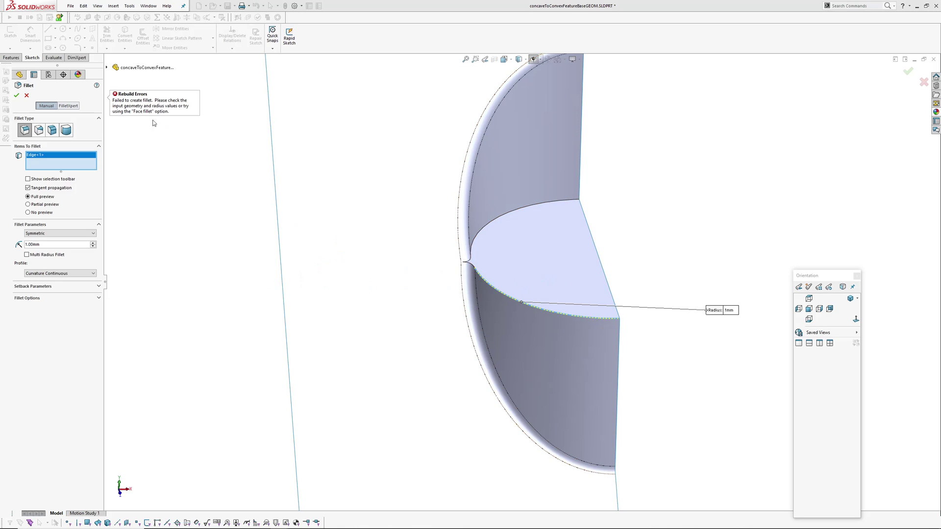
scroll(441, 259, "down", 5)
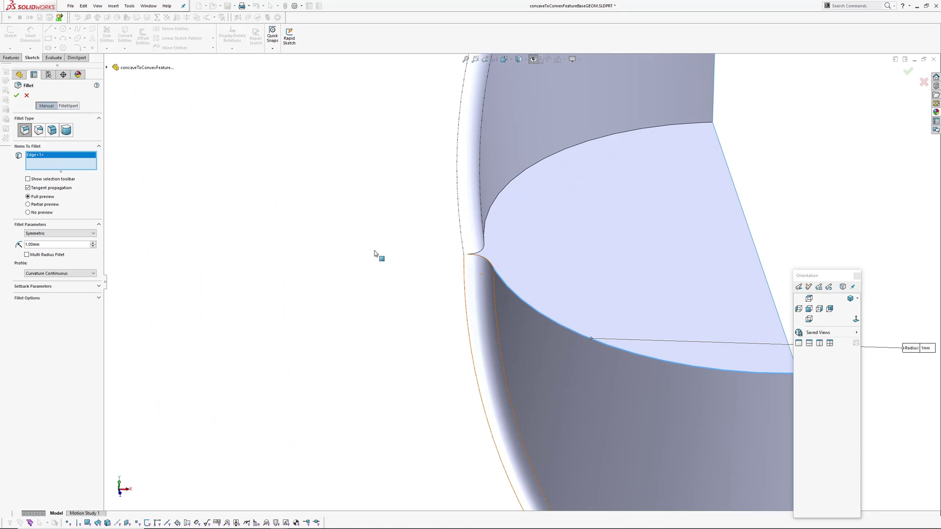
left_click(487, 261)
right_click(497, 284)
scroll(516, 283, "up", 5)
middle_click_drag(551, 283, 577, 286)
left_click(665, 255)
scroll(524, 219, "up", 2)
Fillet the flat cap's edge along the concave wall, including the adjoining corner edges, with a 1 mm curvature continuous radius.
key("Return")
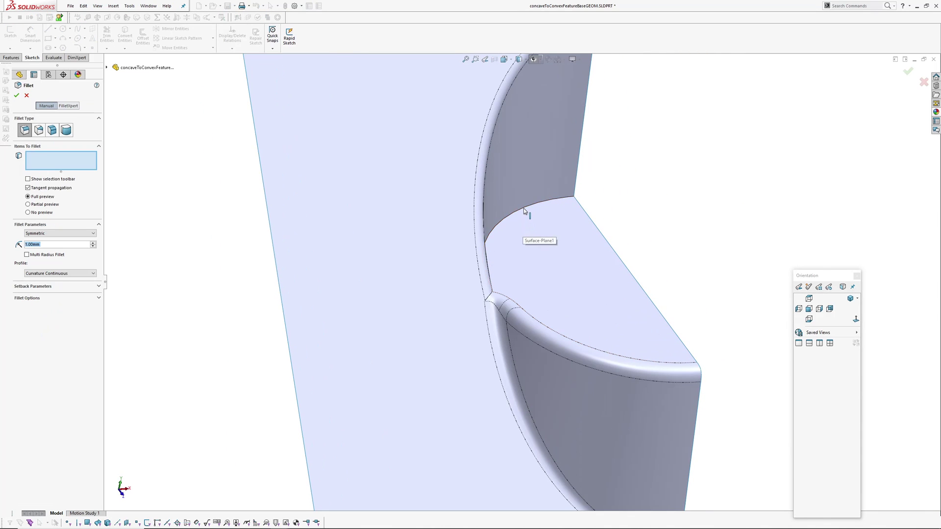
left_click(524, 211)
scroll(521, 284, "up", 4)
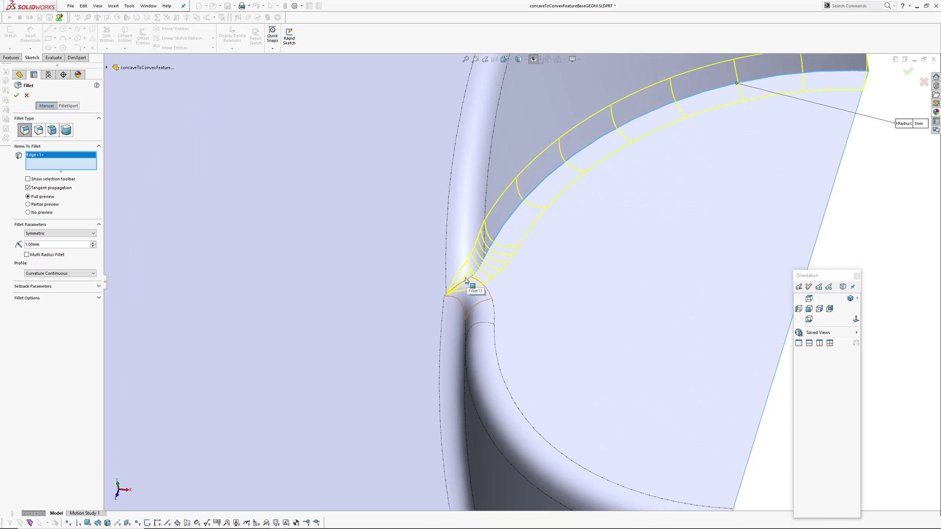
left_click(466, 283)
scroll(490, 287, "down", 3)
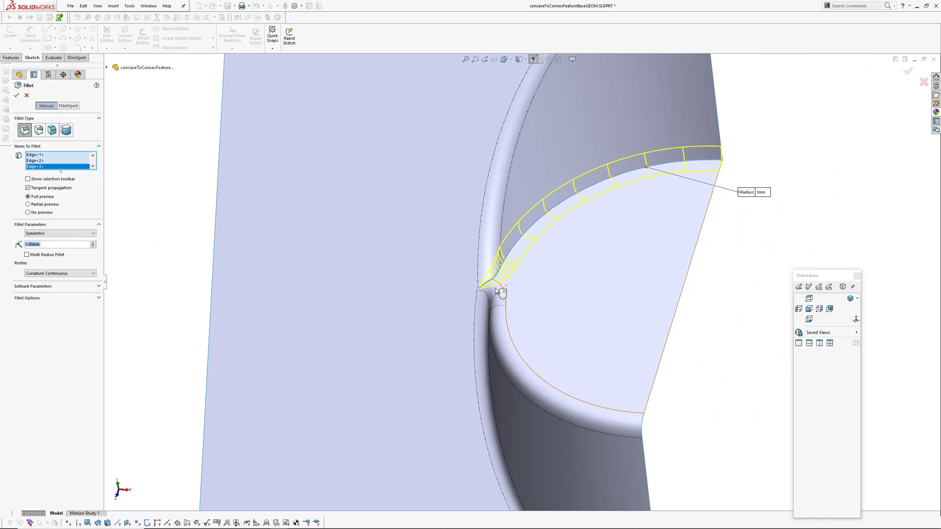
scroll(456, 286, "down", 3)
middle_click_drag(518, 287, 543, 258)
left_click(614, 261)
Inspect the corner where the fillets meet, using the shaded display without edges.
middle_click_drag(563, 299, 530, 353)
scroll(536, 289, "up", 4)
scroll(529, 353, "down", 4)
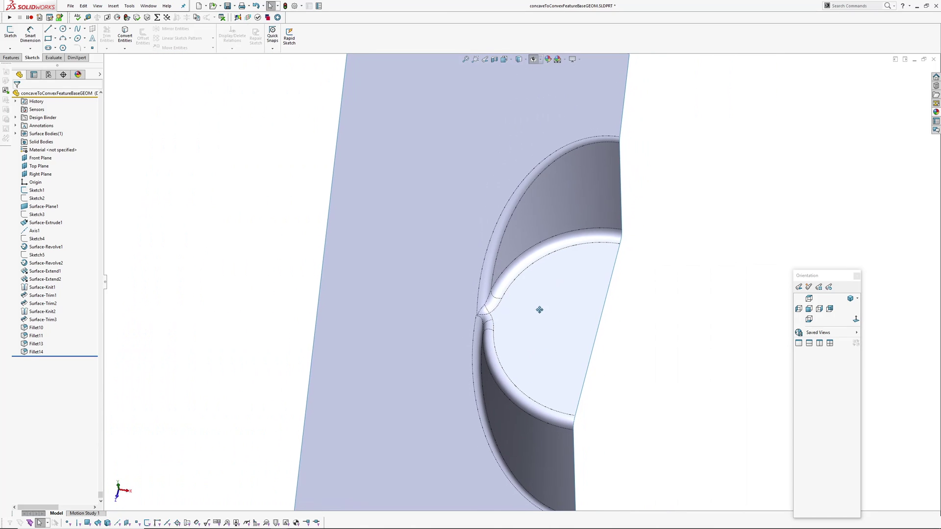
left_click(526, 59)
left_click(519, 81)
mouse_move(506, 317)
middle_mouse_down()
mouse_move(502, 274)
mouse_move(542, 266)
mouse_move(540, 357)
mouse_move(544, 319)
mouse_move(531, 300)
middle_mouse_up()
scroll(654, 341, "up", 5)
middle_click_drag(572, 337, 716, 281)
middle_click_drag(444, 288, 467, 328)
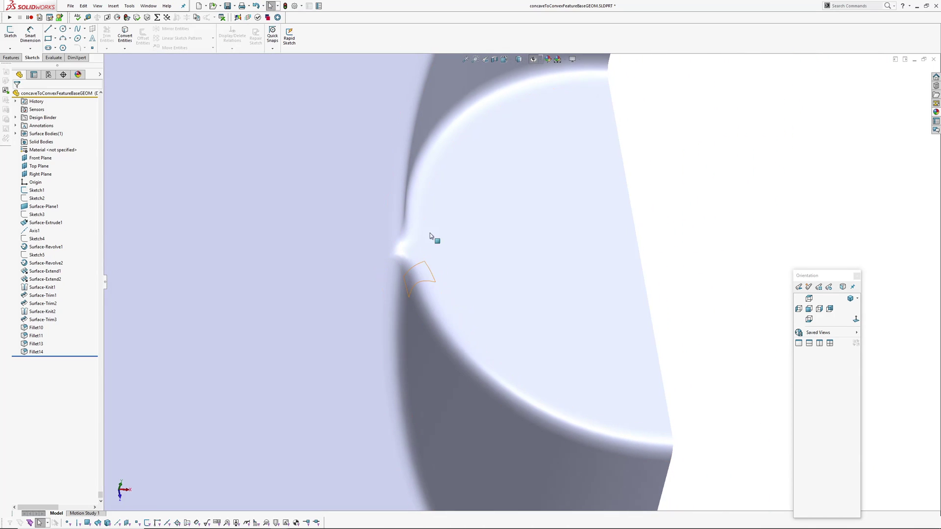
Examine the face boundaries of the fillet junction up close with the model edges displayed.
scroll(400, 254, "down", 3)
middle_click_drag(515, 260, 483, 322)
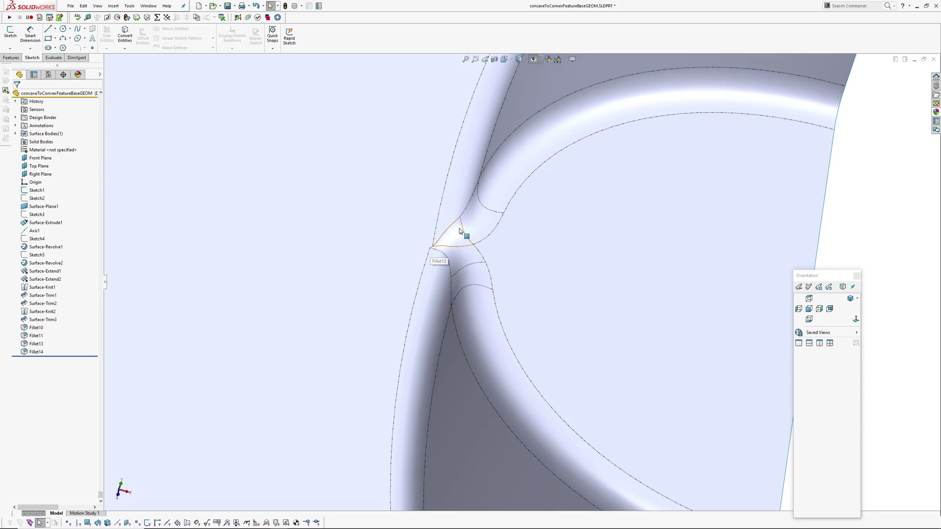
scroll(482, 270, "up", 3)
middle_click_drag(489, 273, 544, 378)
middle_click_drag(539, 289, 451, 323)
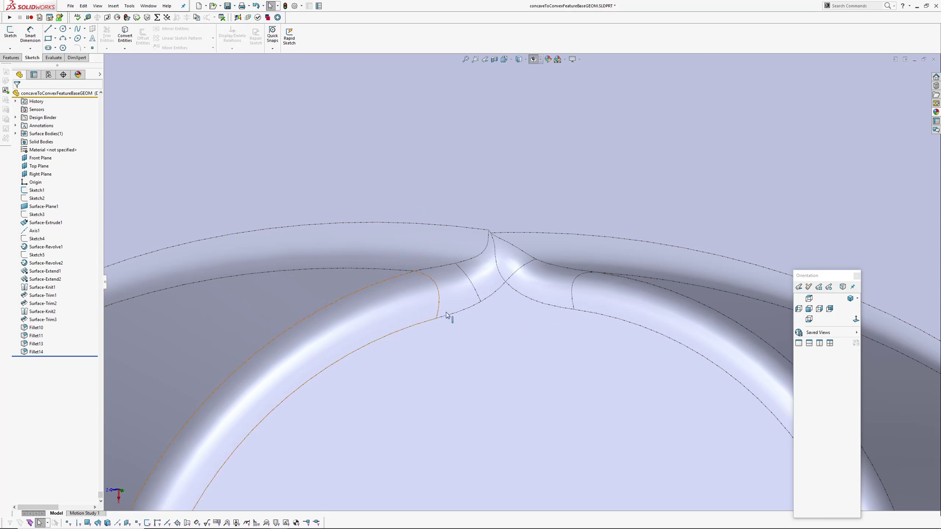
middle_click_drag(464, 316, 569, 301)
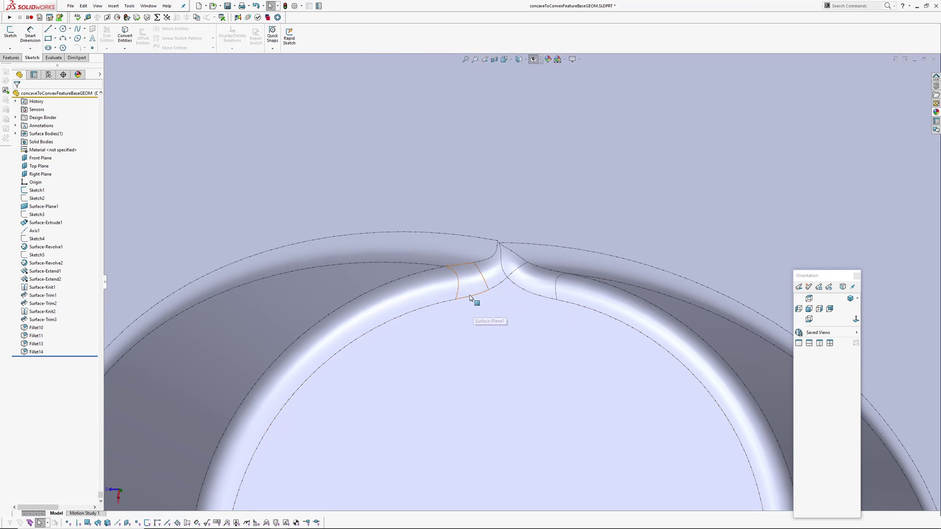
middle_click_drag(606, 325, 543, 232)
mouse_move(548, 288)
middle_mouse_down()
mouse_move(529, 311)
mouse_move(521, 227)
mouse_move(504, 308)
mouse_move(529, 364)
mouse_move(537, 336)
mouse_move(527, 304)
mouse_move(536, 316)
mouse_move(542, 293)
middle_mouse_up()
Start a sketch on the flat cap and draw a Bezier style spline bridging the inner edges of its two fillets.
left_click(542, 292)
left_click(574, 269)
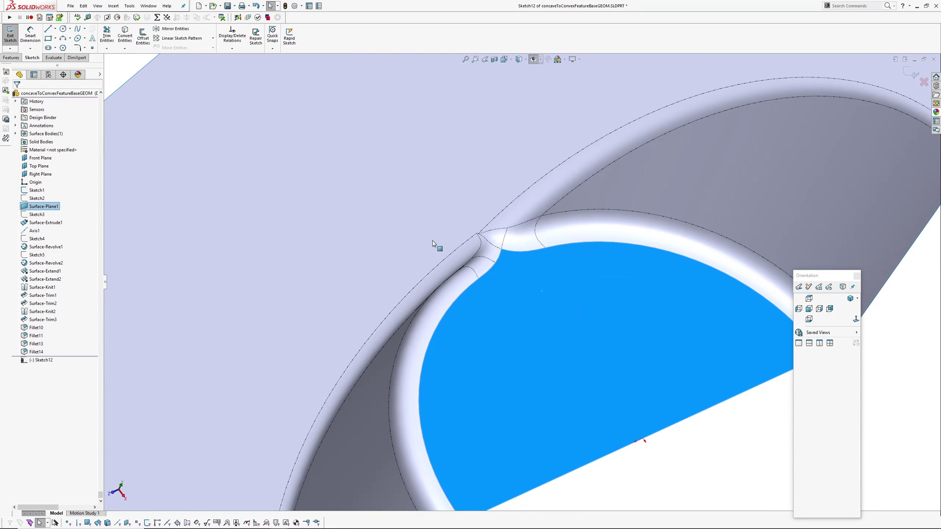
left_click(86, 30)
left_click(91, 48)
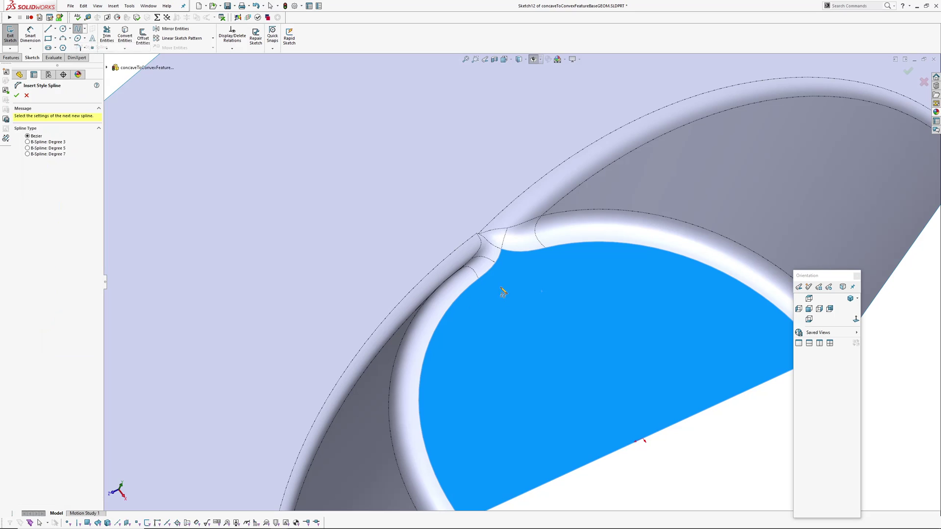
scroll(555, 269, "down", 4)
left_click(518, 244)
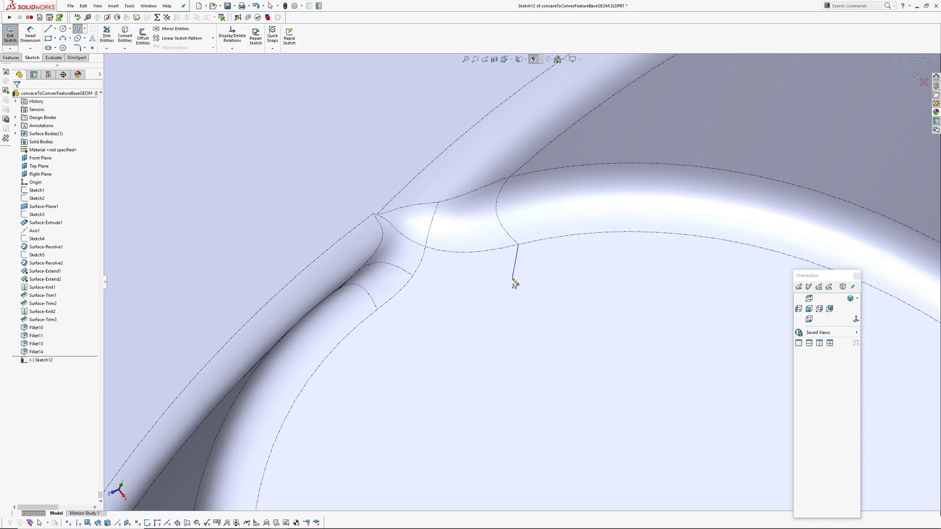
right_click(379, 312)
left_click(388, 321)
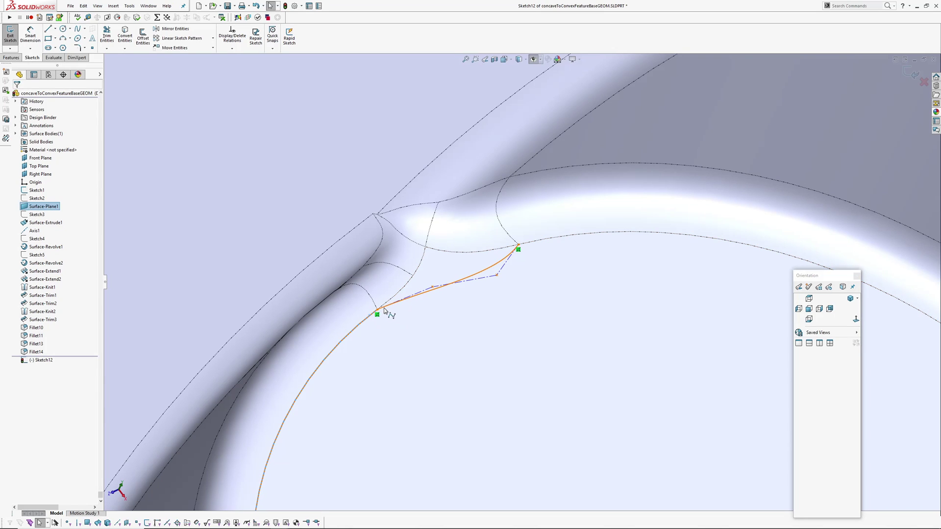
Make the style spline's three control polygon segments equal in length and move its control vertex back toward the fillet edges.
left_click(386, 308, "ctrl")
left_click(445, 294)
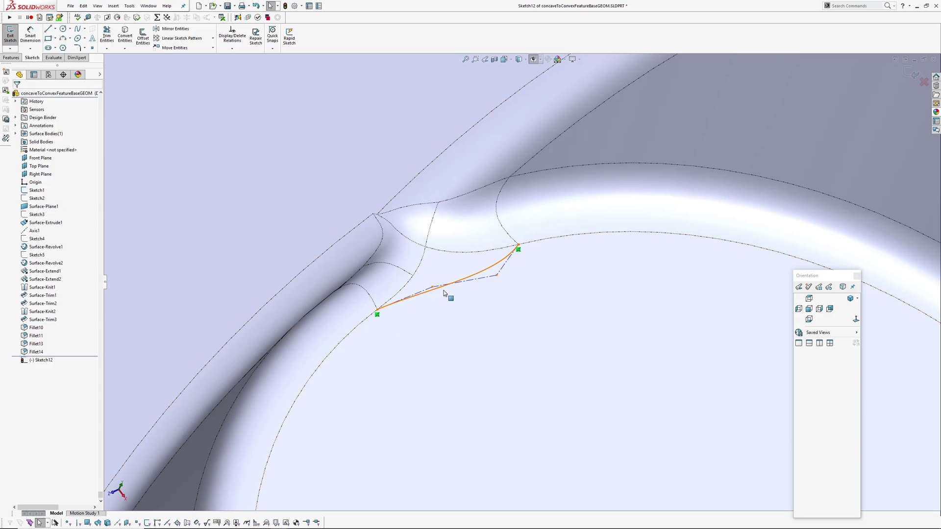
scroll(435, 297, "down", 3)
left_click(431, 288)
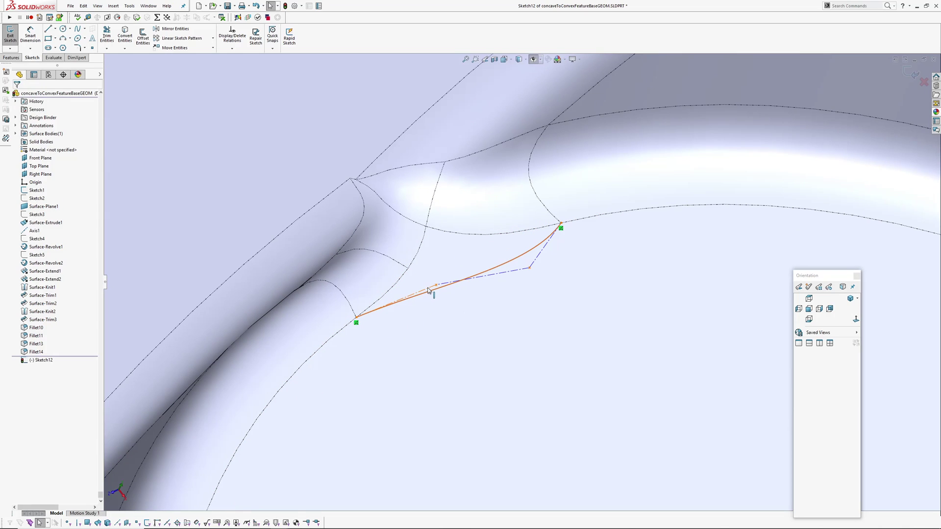
left_click(511, 273, "ctrl")
left_click(533, 264, "ctrl")
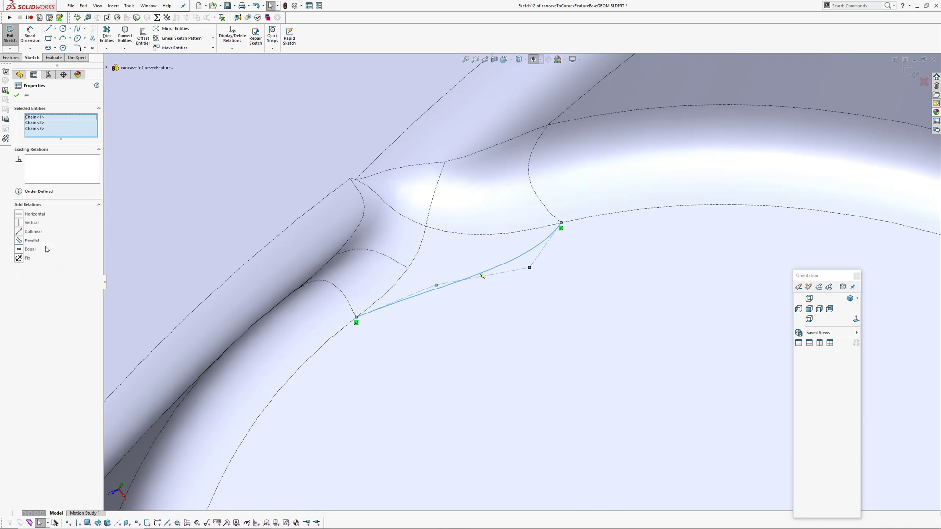
left_click(20, 250)
left_click(588, 262)
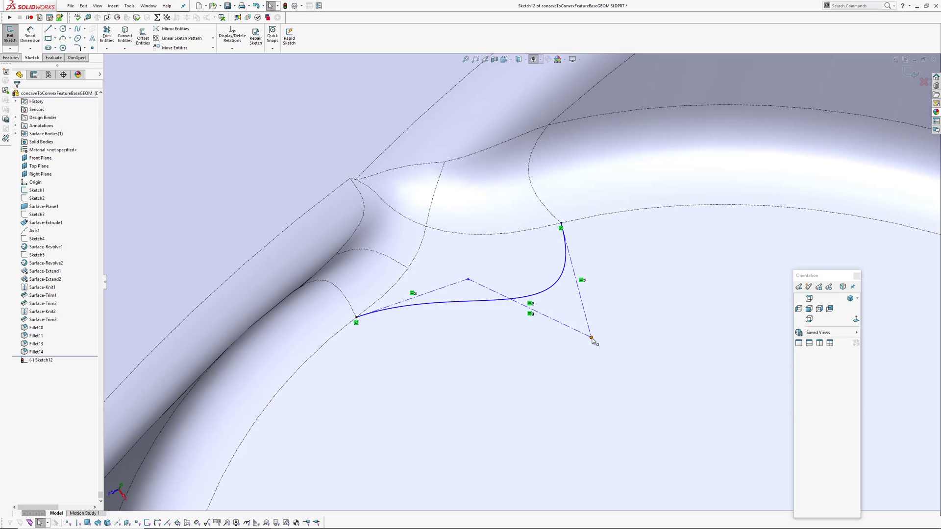
left_click_drag(591, 338, 498, 261)
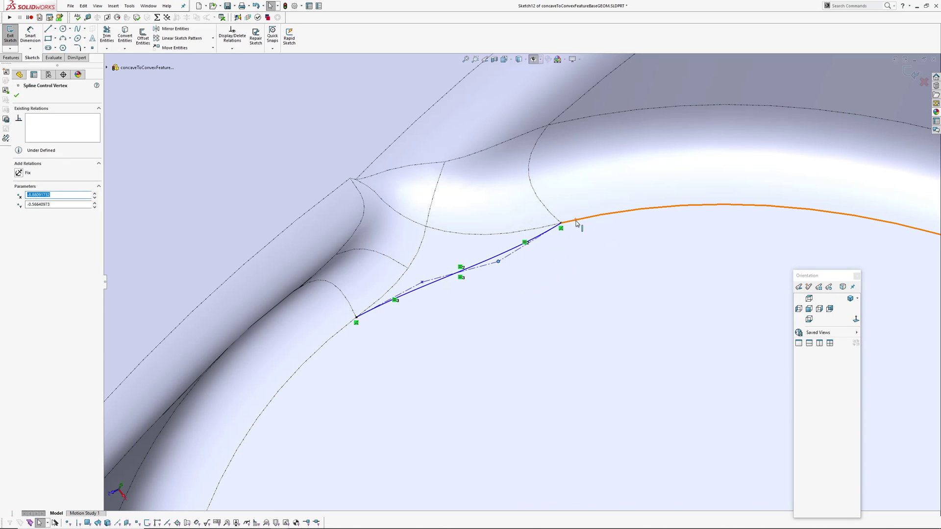
Make the style spline tangent to the inner fillet edge at both ends and finish the sketch.
left_click(576, 221)
left_click(546, 233, "ctrl")
left_click(568, 202)
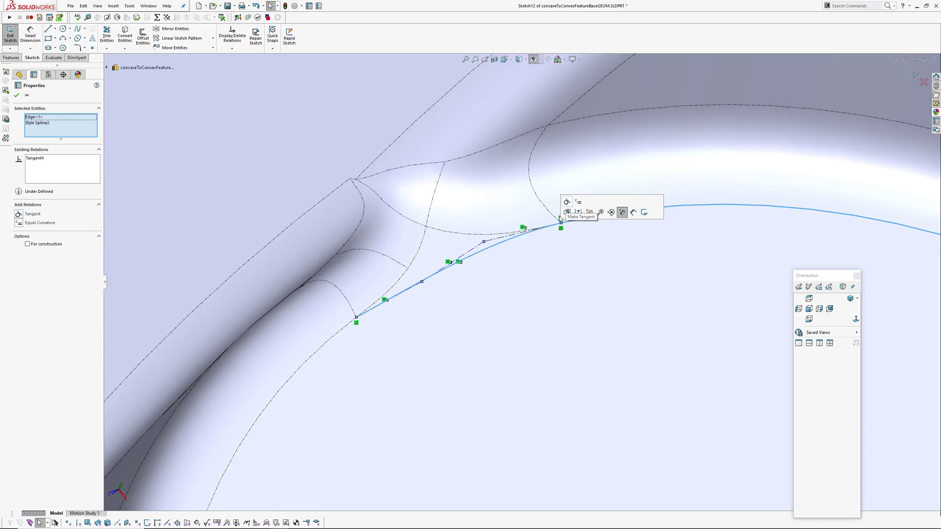
left_click(350, 323)
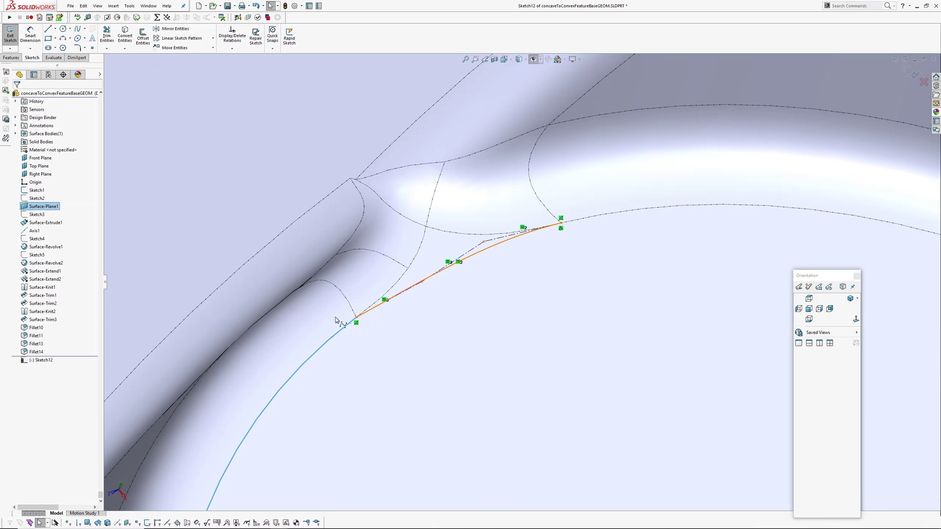
left_click(19, 214)
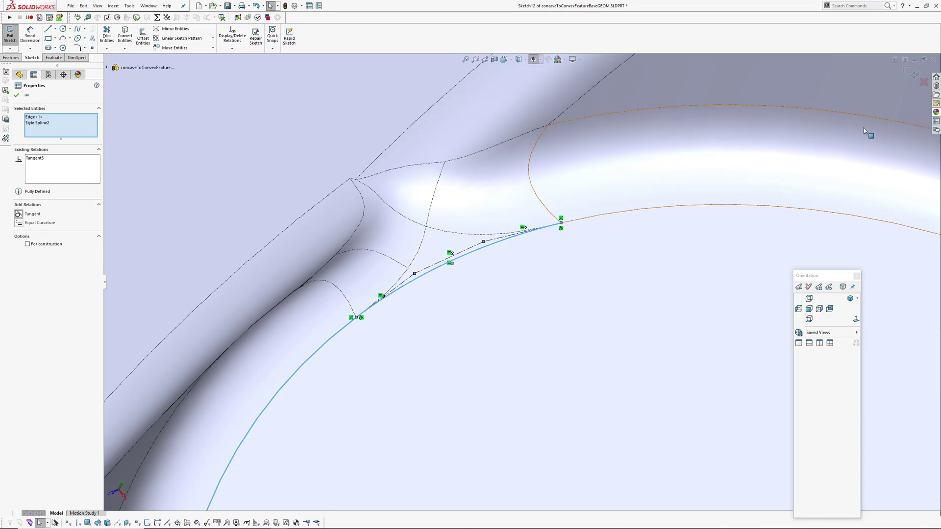
left_click(908, 72)
Split the flat cap's face with a split line projected from the style spline sketch.
left_click(113, 6)
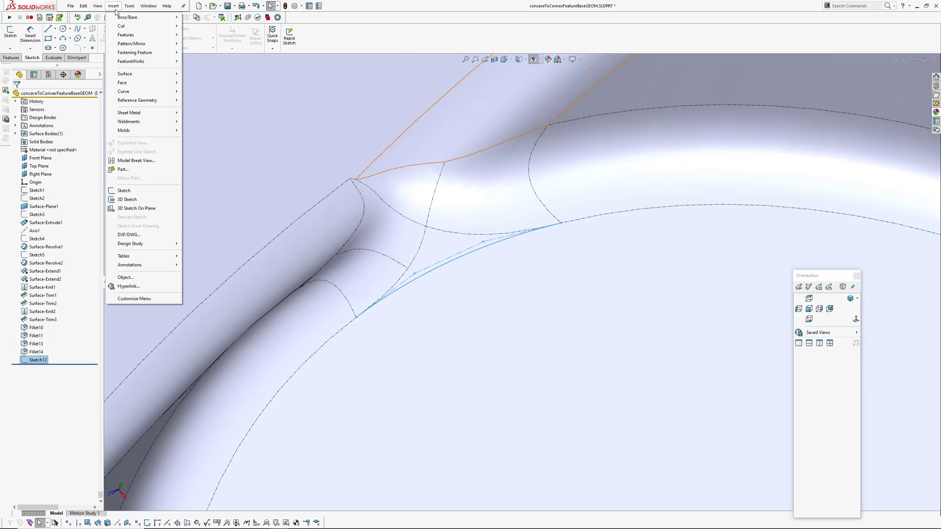
mouse_move(128, 91)
left_click(236, 92)
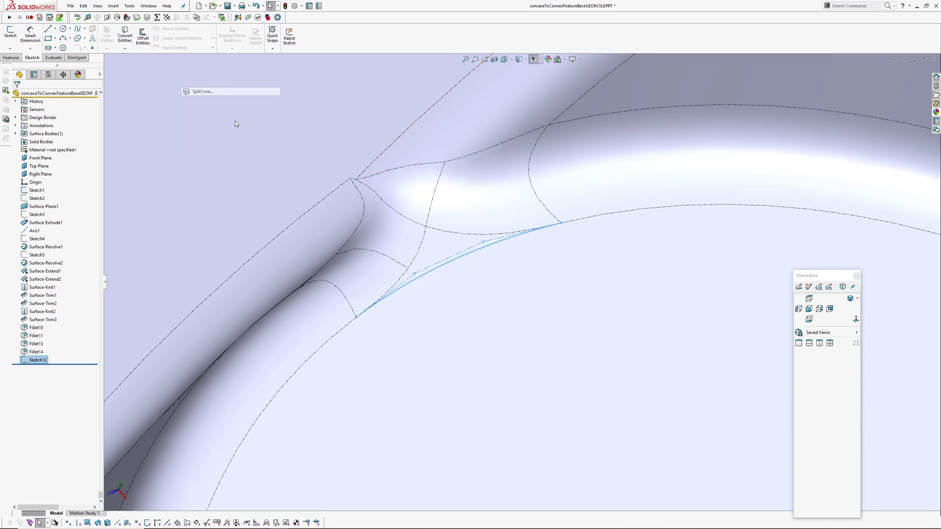
left_click(478, 308)
right_click(478, 309)
Start a reference plane with the vertex where the inner edges of the outer and convex fillets meet as its first reference.
middle_click_drag(531, 285, 543, 180)
scroll(549, 238, "down", 3)
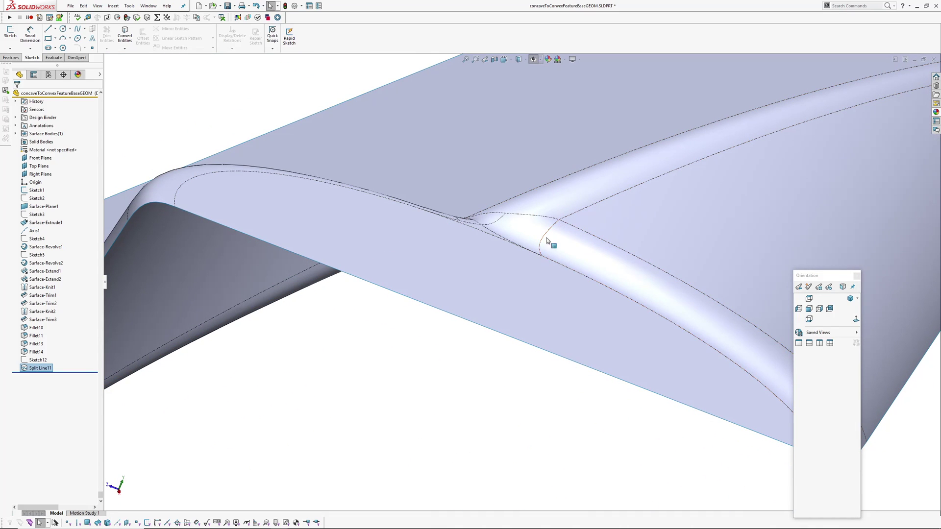
middle_click_drag(551, 195, 551, 231)
left_click(552, 230)
left_click(578, 272)
left_click(584, 282)
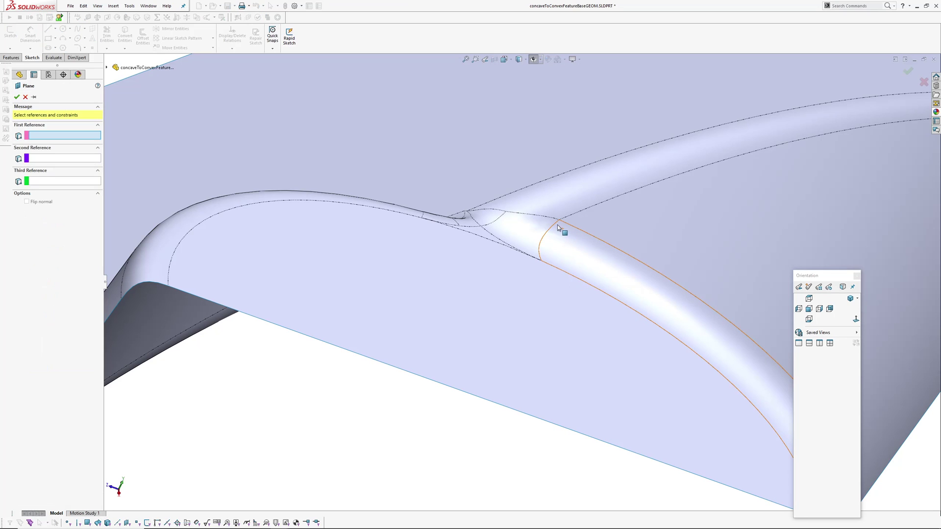
left_click(559, 220)
middle_click_drag(567, 256, 578, 196)
left_click(557, 177)
left_click(42, 190)
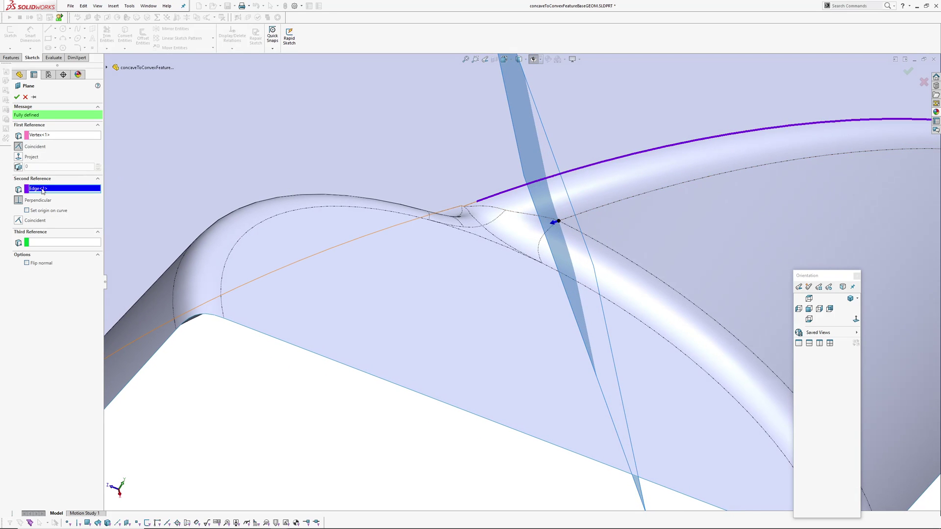
left_click(58, 194)
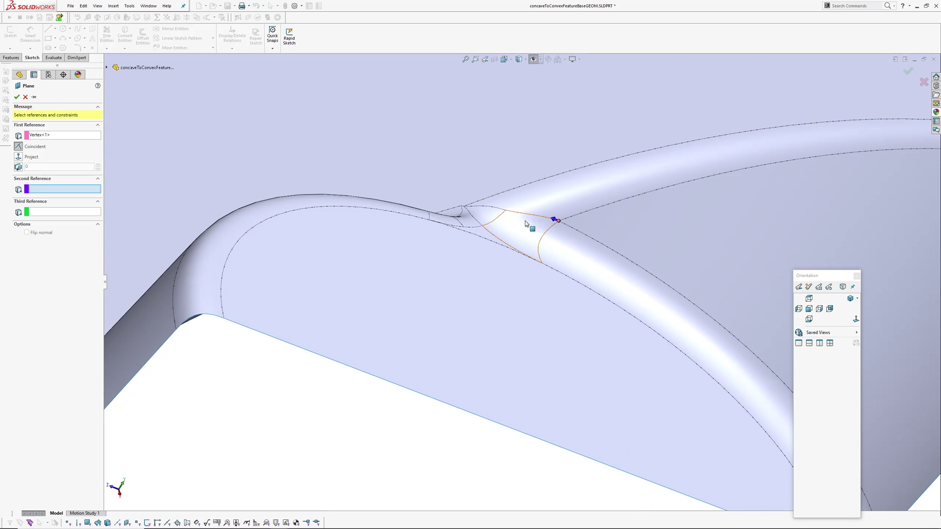
left_click(571, 228)
middle_click_drag(572, 234, 570, 236)
left_click(51, 191)
key("Delete")
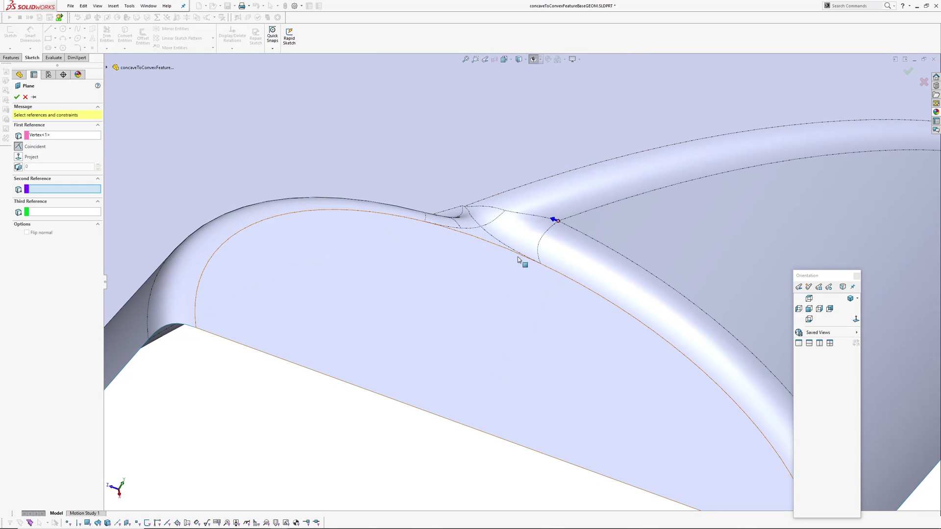
Make the plane perpendicular to the outer fillet's long outer edge and create it.
left_click(559, 180)
middle_click_drag(559, 179, 515, 171)
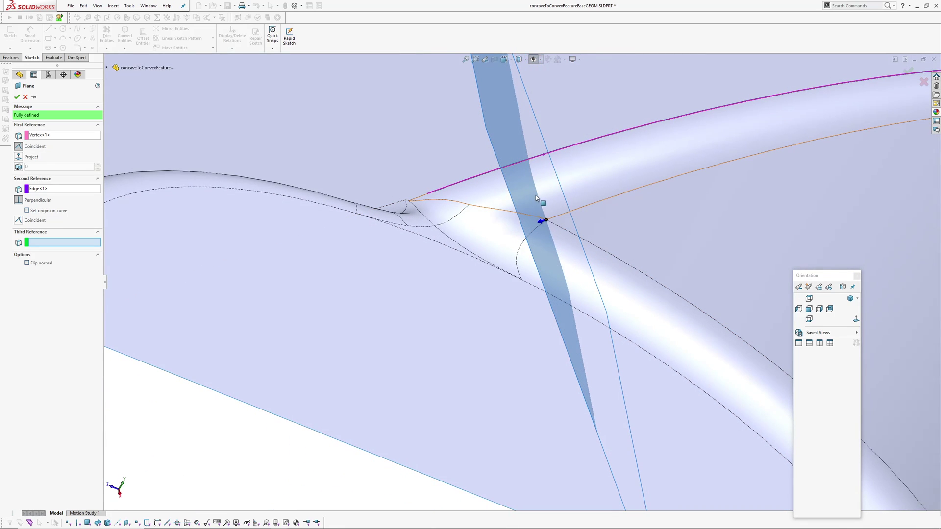
left_click(906, 70)
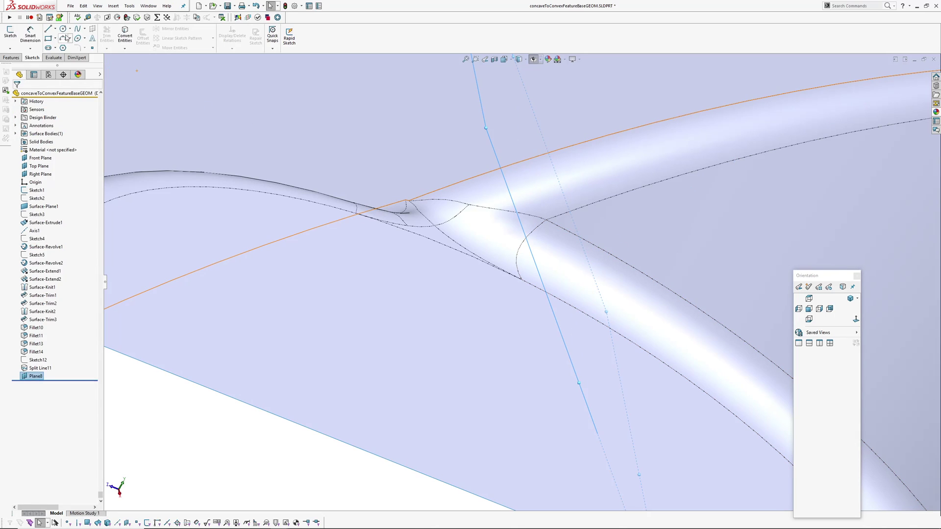
Split the two fillet faces that meet at the vertex with an intersection split line from the new plane.
left_click(118, 5)
mouse_move(147, 92)
left_click(206, 91)
left_click(31, 134)
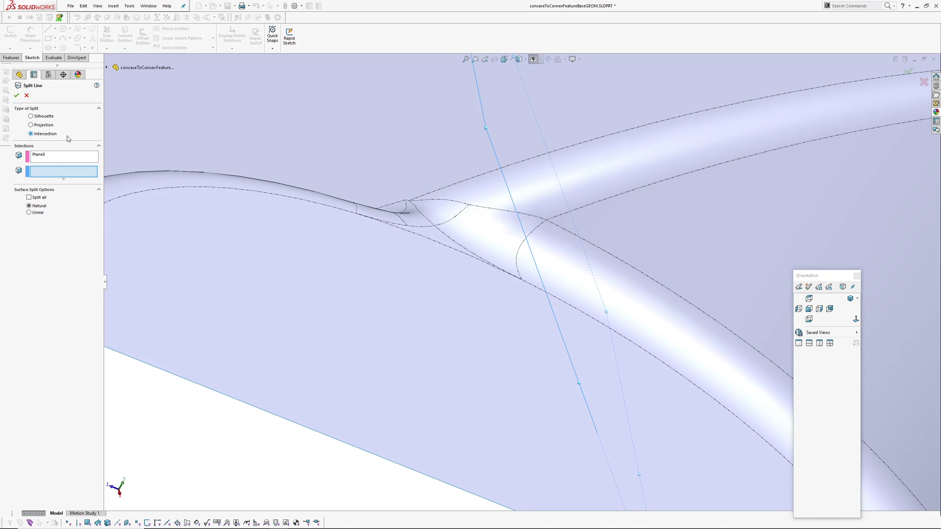
left_click(537, 189)
left_click(576, 263)
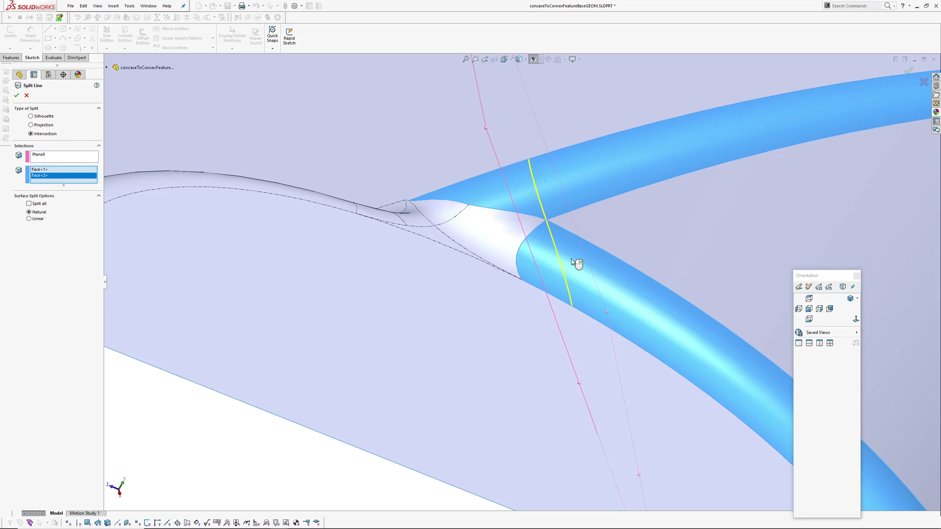
right_click(572, 260)
Create a matching reference plane on the other side of the junction, through the fillet vertex and perpendicular to the outer fillet edge.
scroll(545, 251, "up", 3)
middle_click_drag(522, 252, 492, 289)
middle_click_drag(480, 244, 474, 302)
left_click(472, 287)
left_click(486, 334)
left_click(492, 343)
middle_click_drag(478, 259, 447, 207)
left_click(461, 210)
left_click(461, 179)
key("Return")
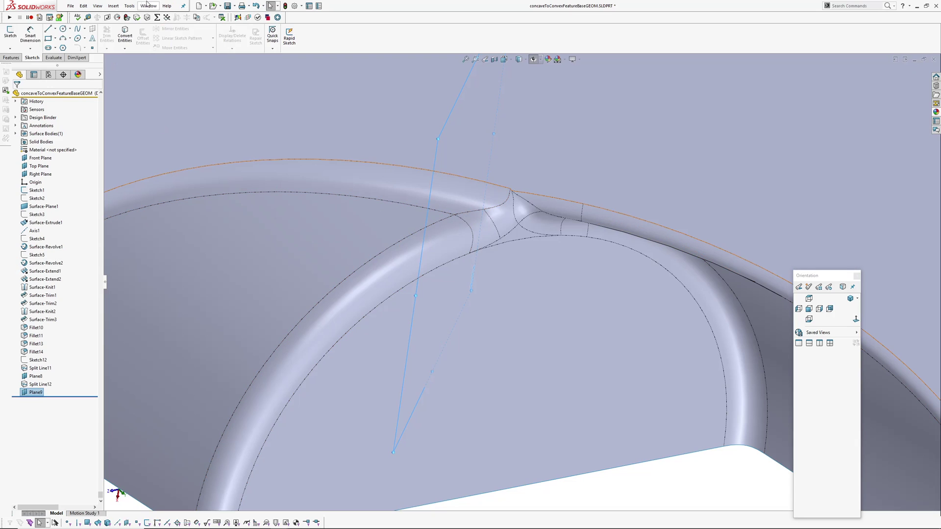
Split the two fillet faces on this side of the junction with a split line along the second plane.
left_click(114, 5)
mouse_move(130, 93)
left_click(194, 91)
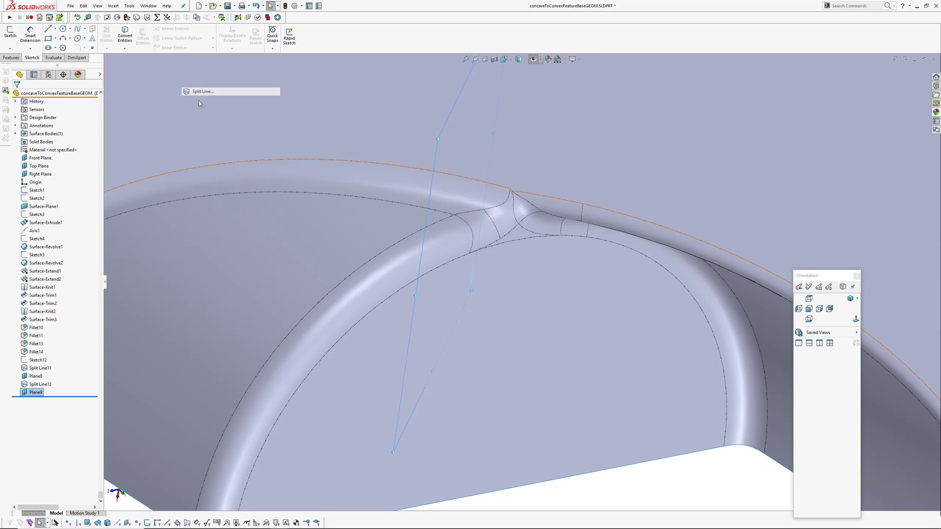
left_click(453, 202)
left_click(448, 245)
right_click(447, 245)
Start a sketch on the large extruded face beside the outer fillet, viewed normal to the sketch plane.
middle_click_drag(447, 245, 487, 296)
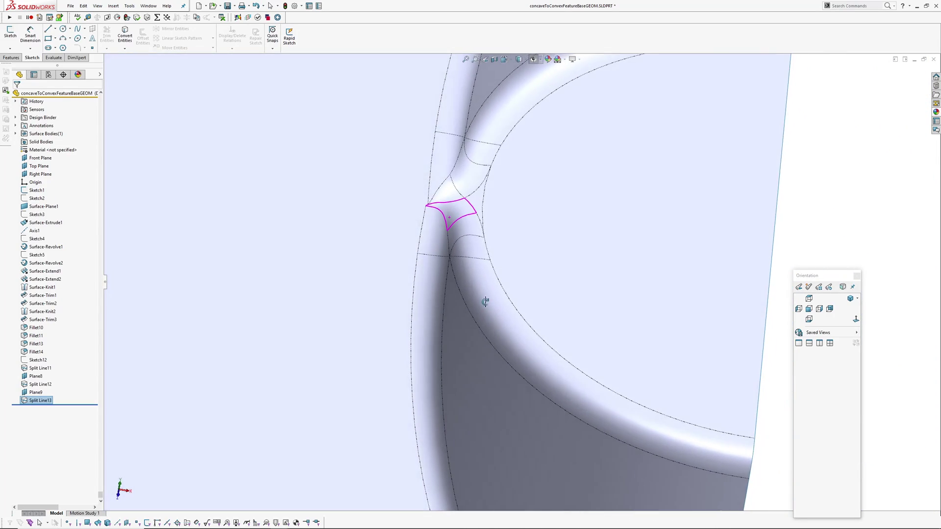
left_click(423, 142)
left_click(449, 154)
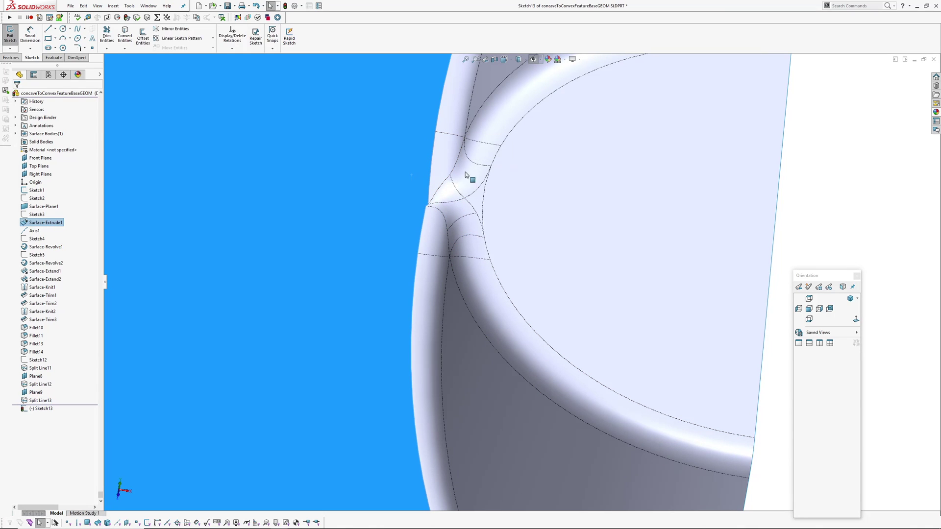
left_click(856, 320)
scroll(574, 280, "down", 9)
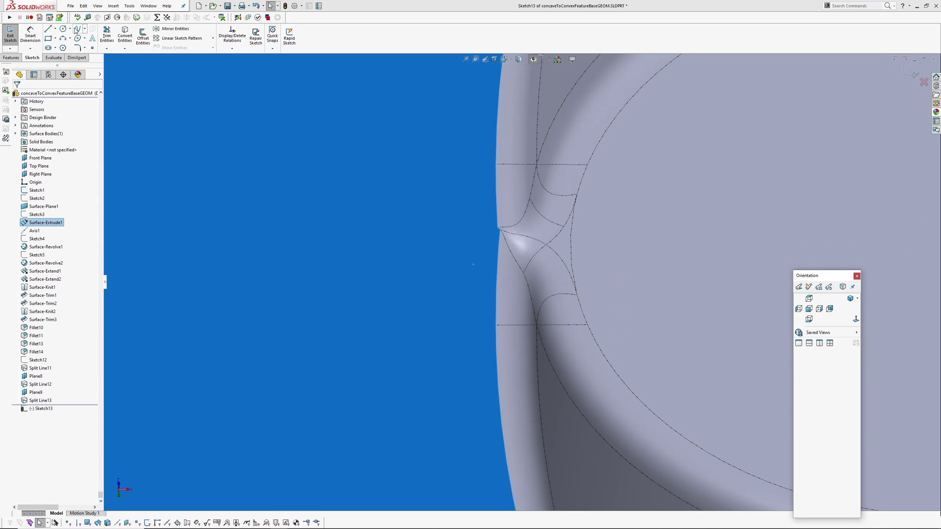
Draw a Bezier style spline with two intermediate control vertices bridging the outer ends of the two plane split lines.
left_click(85, 31)
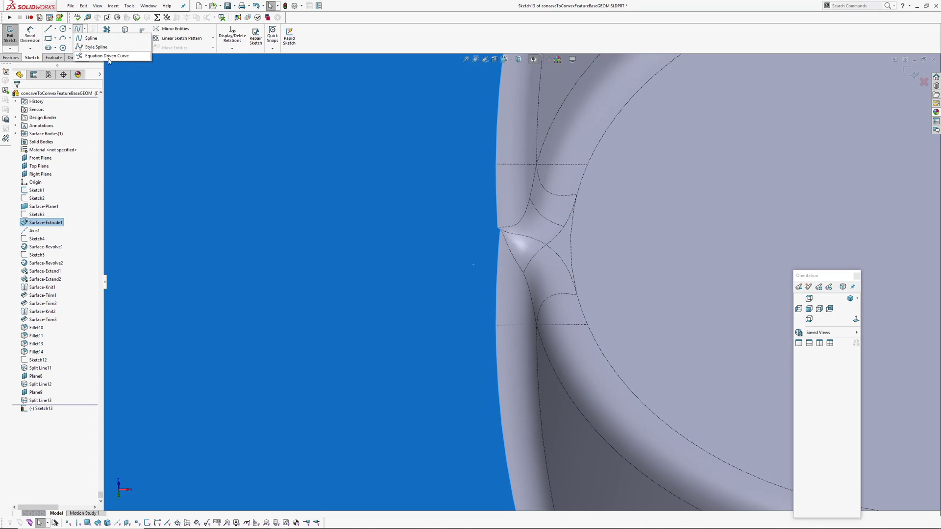
left_click(98, 46)
left_click(496, 164)
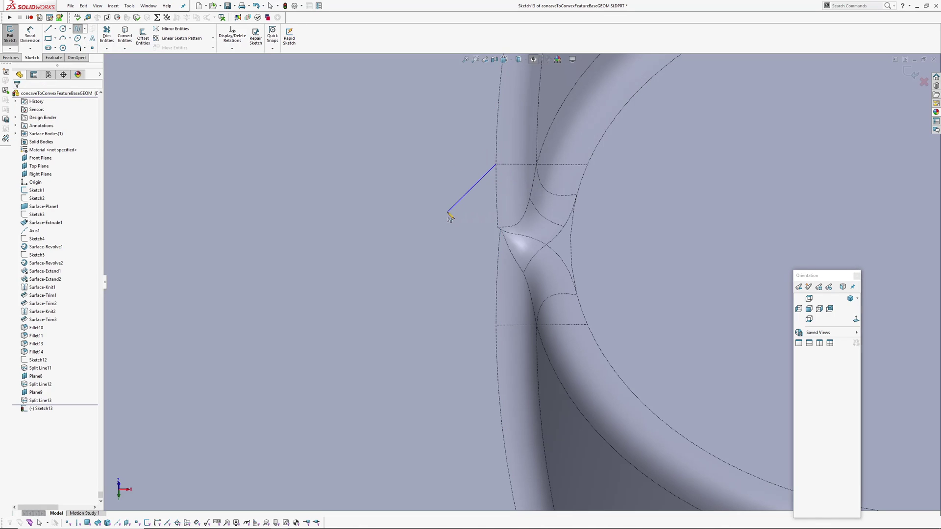
left_click(447, 212)
left_click(481, 268)
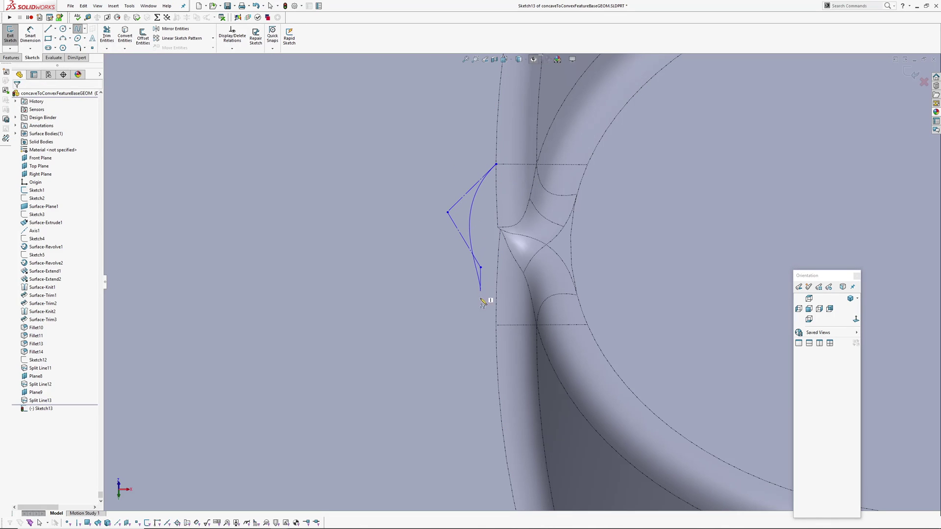
right_click(496, 325)
left_click(508, 332)
left_click(471, 240)
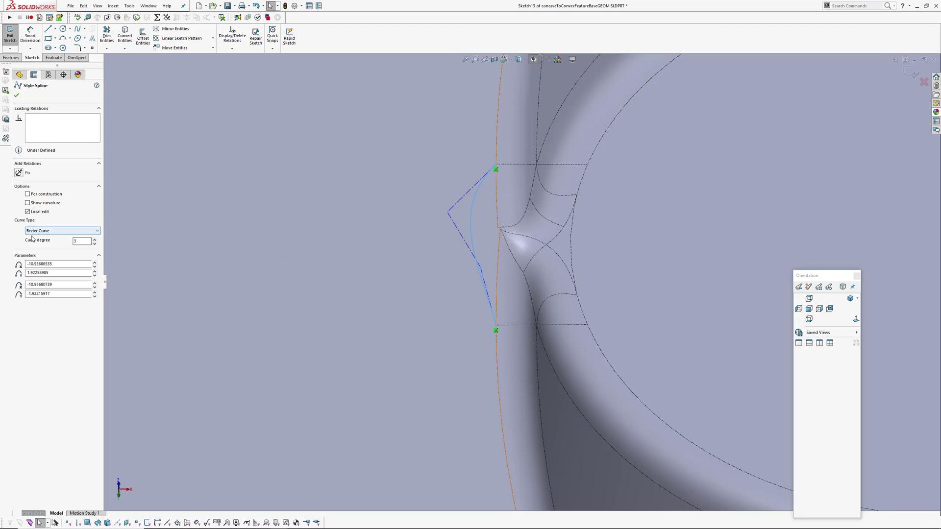
scroll(470, 284, "up", 1)
key("Escape")
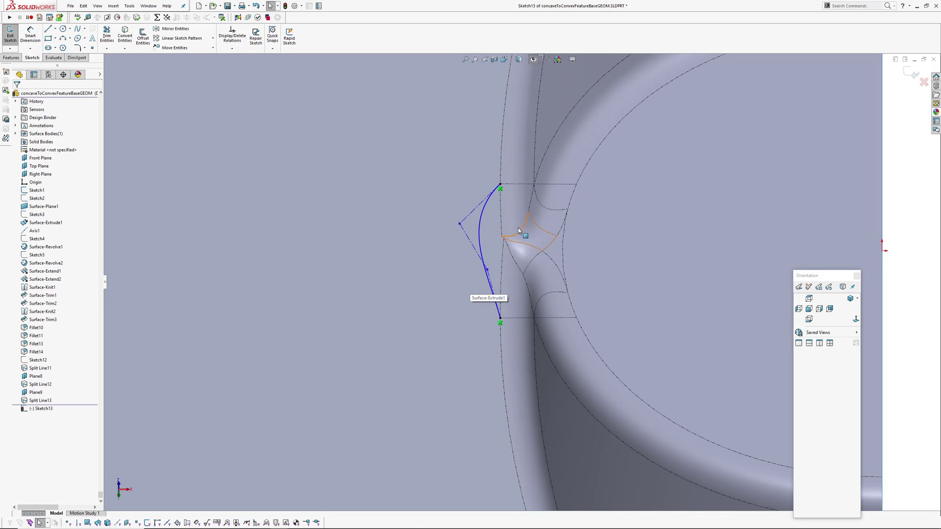
Make the three control polygon segments of the outer style spline equal in length.
scroll(519, 228, "down", 1)
left_click(460, 214)
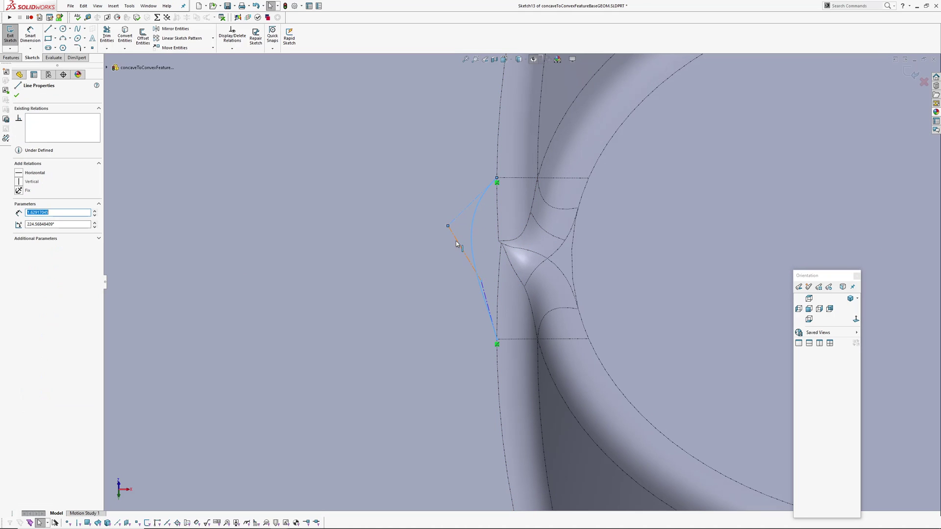
left_click(478, 278, "ctrl")
scroll(475, 280, "down", 4)
left_click(498, 293, "ctrl")
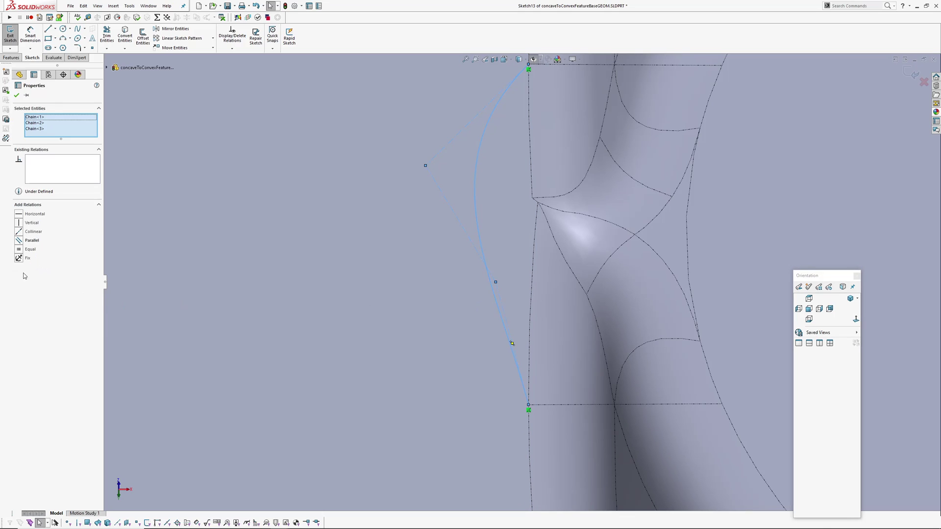
left_click(19, 249)
key("Escape")
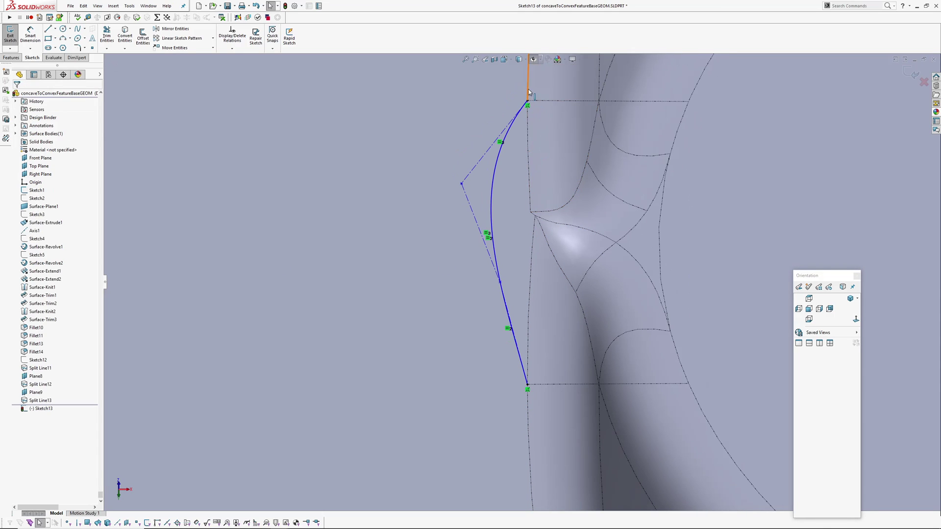
Make the style spline tangent to the outer fillet's edge above its upper endpoint.
left_click(520, 109)
left_click(528, 86, "ctrl")
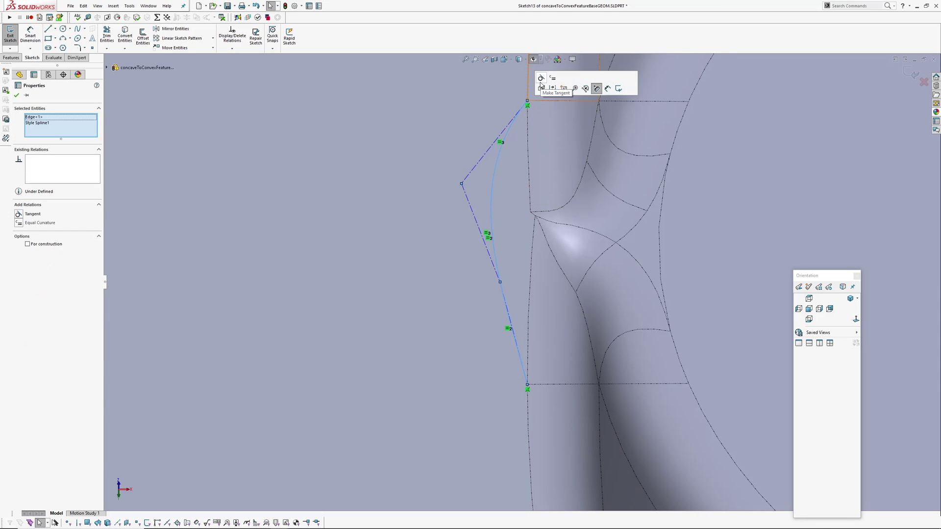
left_click(541, 81)
scroll(519, 252, "down", 4)
key("Escape")
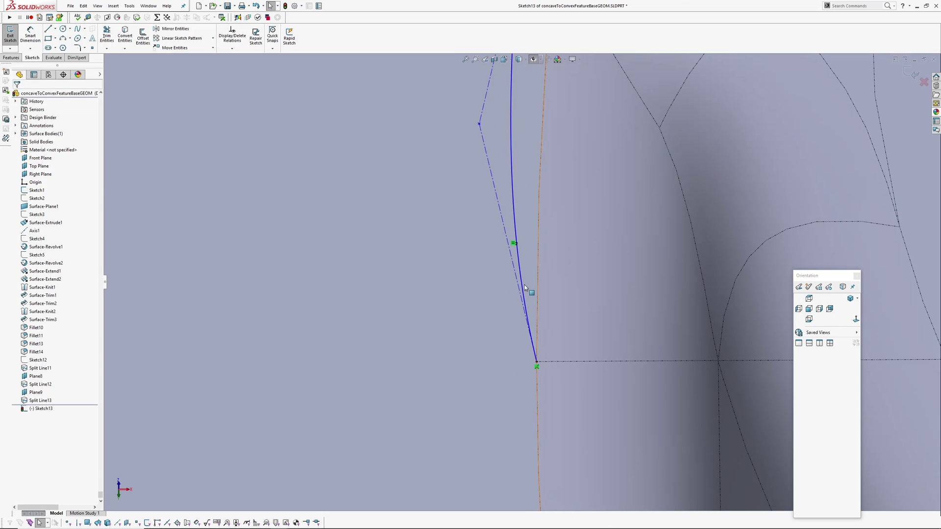
Make the style spline's lowest control polygon segment tangent to the outer fillet's edge below its lower endpoint.
left_click(524, 287)
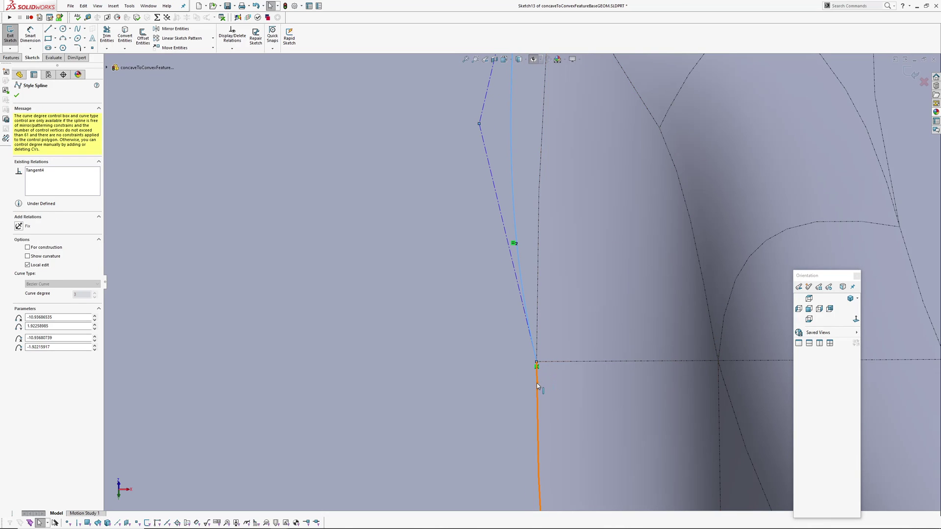
left_click(536, 383, "ctrl")
left_click(515, 318)
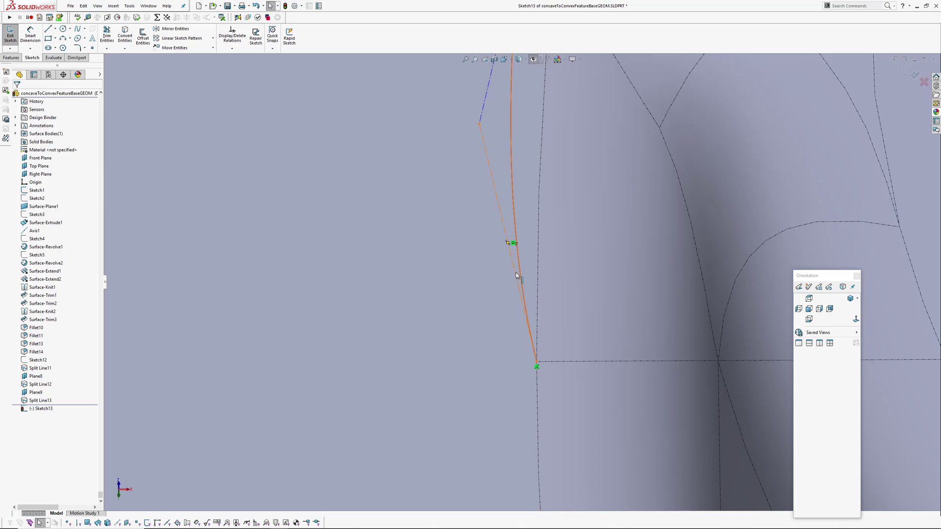
left_click(514, 273)
left_click(537, 384, "ctrl")
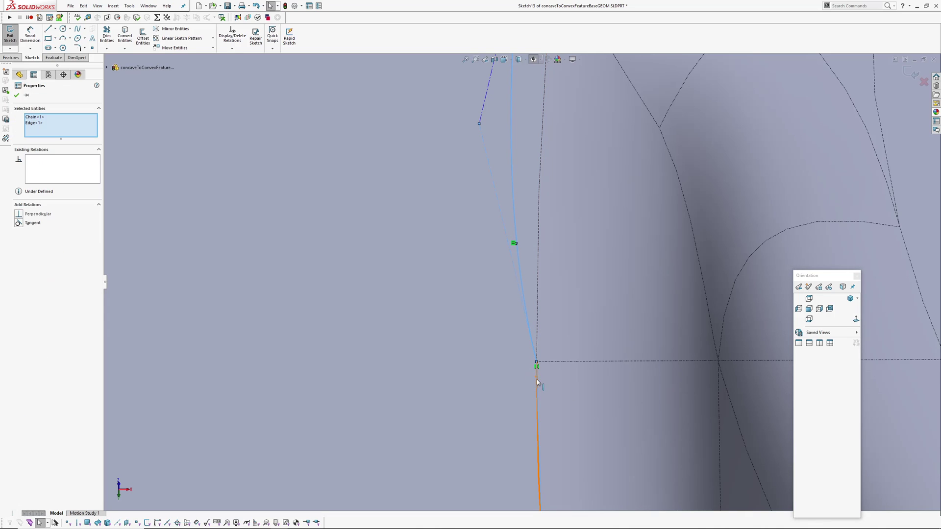
left_click(612, 361)
left_click(461, 342)
scroll(520, 277, "up", 3)
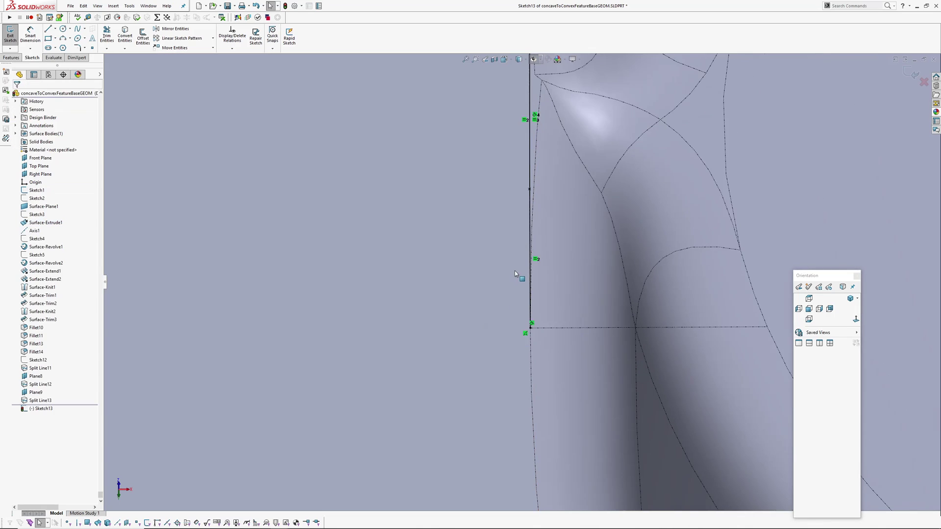
Finish the sketch and split the large extruded face with it using a projection split line.
middle_click_drag(515, 270, 477, 339, "ctrl")
scroll(446, 331, "up", 2)
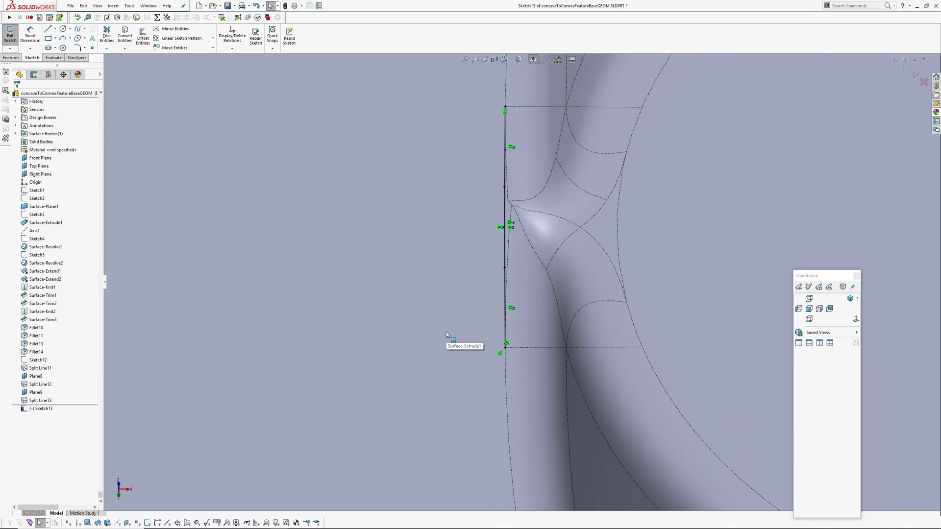
scroll(510, 287, "up", 1)
scroll(474, 294, "up", 2)
scroll(475, 294, "down", 3)
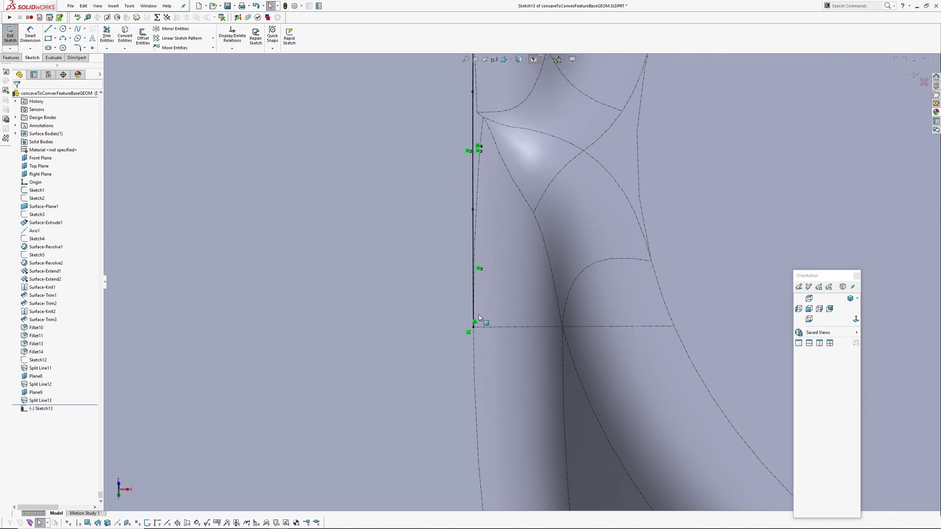
mouse_move(525, 349)
middle_mouse_down()
mouse_move(729, 227)
mouse_move(599, 294)
mouse_move(481, 169)
mouse_move(727, 154)
middle_mouse_up()
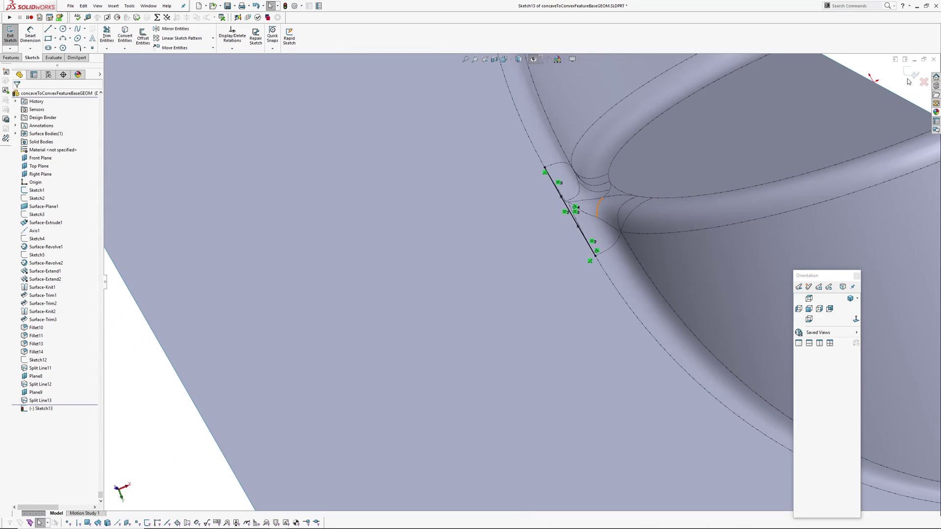
left_click(119, 9)
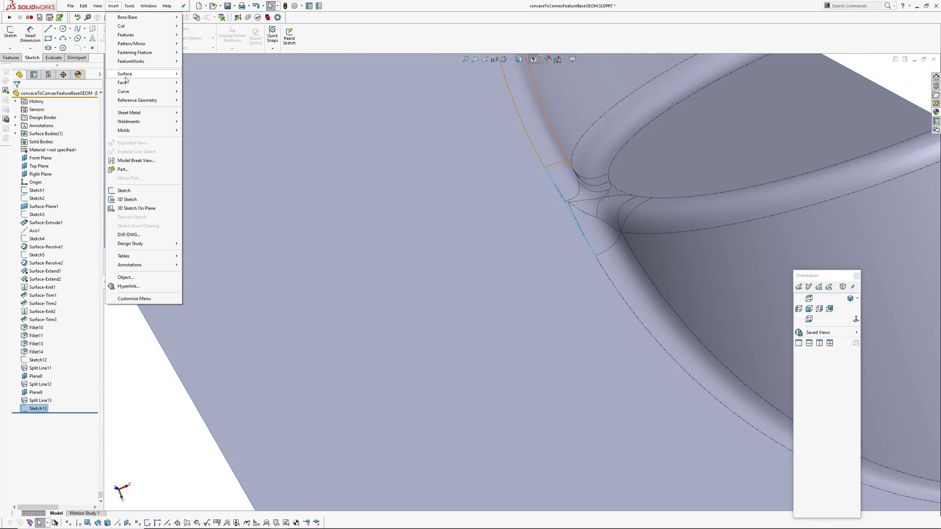
mouse_move(172, 92)
left_click(221, 94)
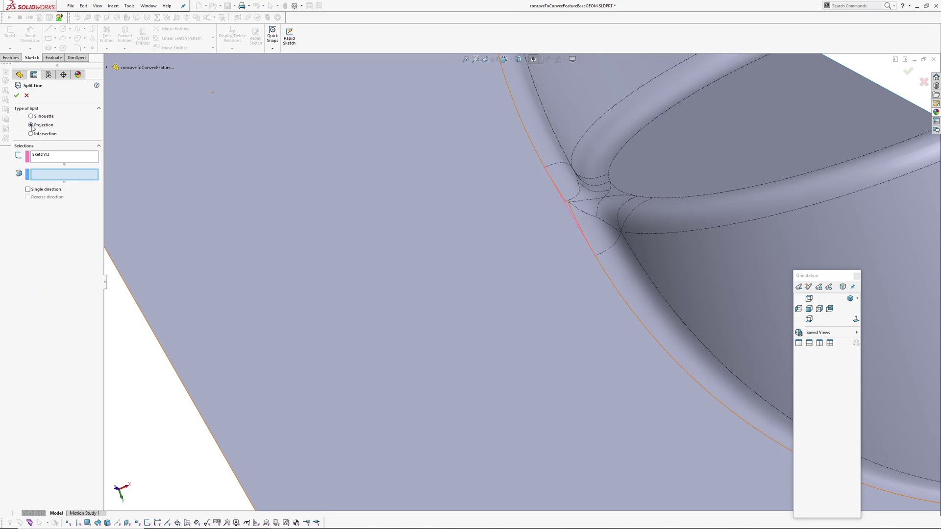
left_click(493, 262)
right_click(498, 252)
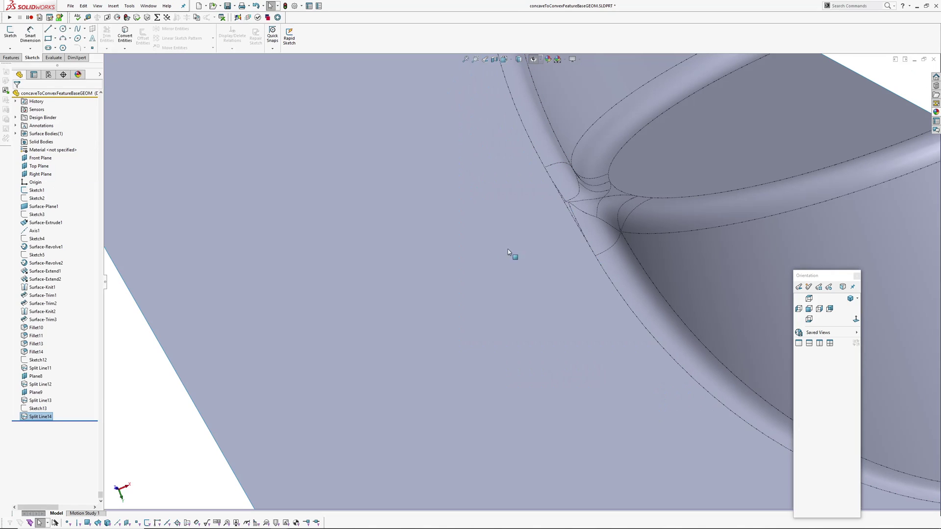
Set up a Delete Face operation with the Delete and Fill option and tangent fill.
scroll(588, 201, "down", 1)
middle_click(631, 189)
middle_click_drag(631, 189, 565, 264)
scroll(560, 234, "down", 3)
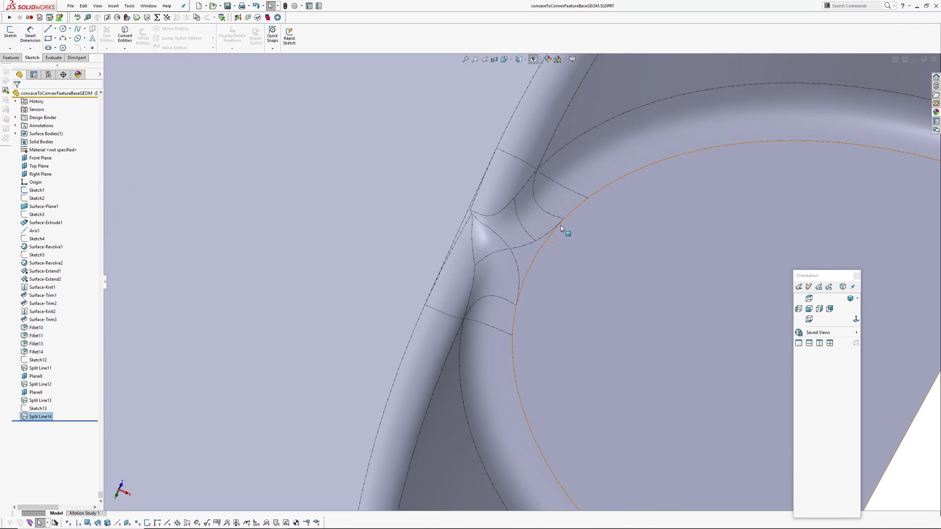
middle_click(561, 226)
middle_click_drag(560, 226, 519, 252)
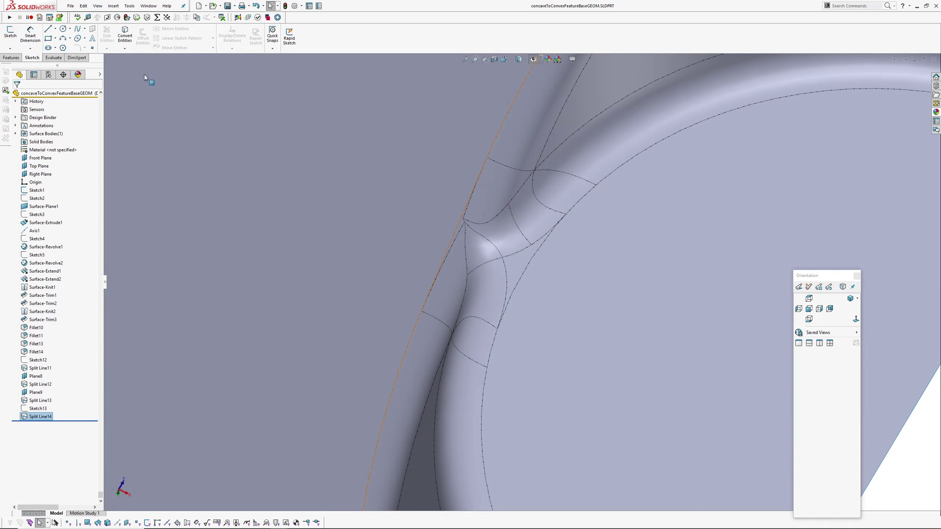
left_click(116, 8)
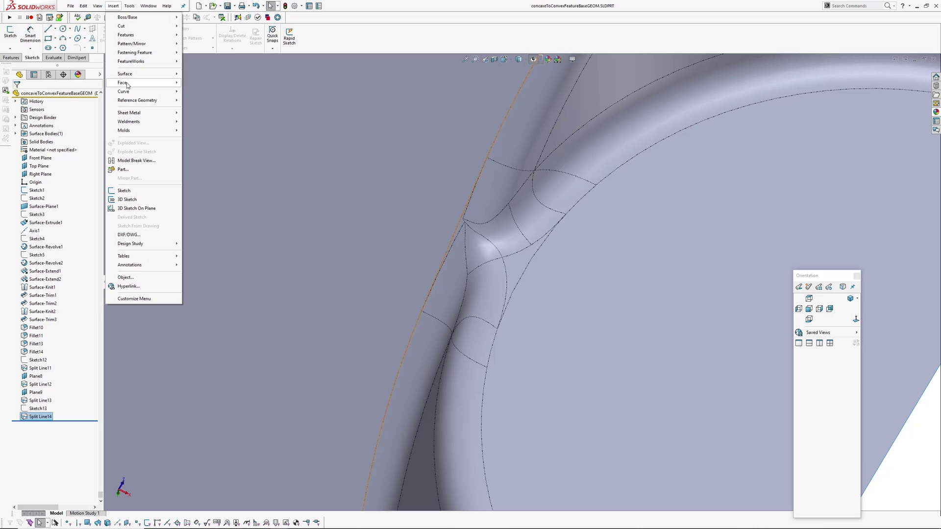
mouse_move(138, 82)
left_click(212, 83)
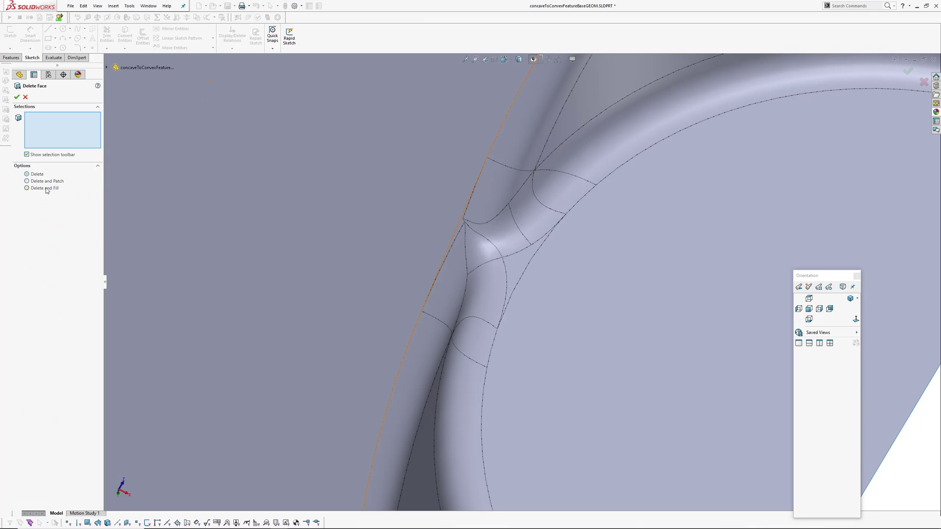
left_click(48, 189)
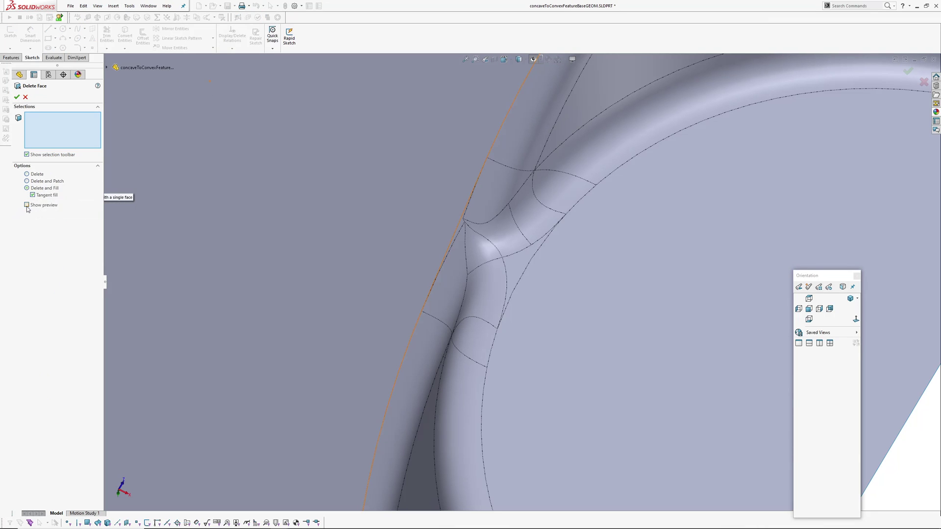
Choose the faces in the upper half of the bounded junction, including the inner and outer slivers, for deletion.
scroll(542, 203, "down", 3)
left_click(544, 205)
left_click(496, 187)
left_click(506, 240)
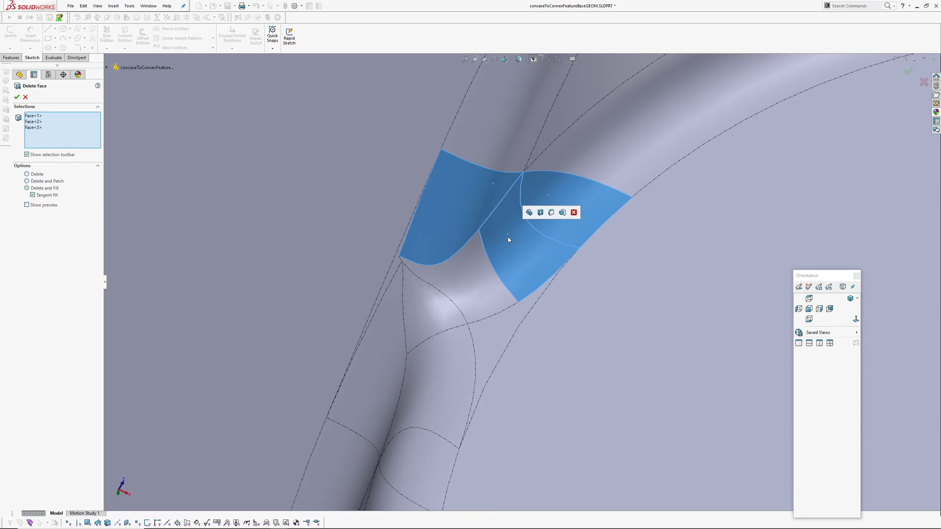
left_click(549, 214)
left_click(503, 321)
scroll(398, 264, "down", 3)
left_click(398, 254)
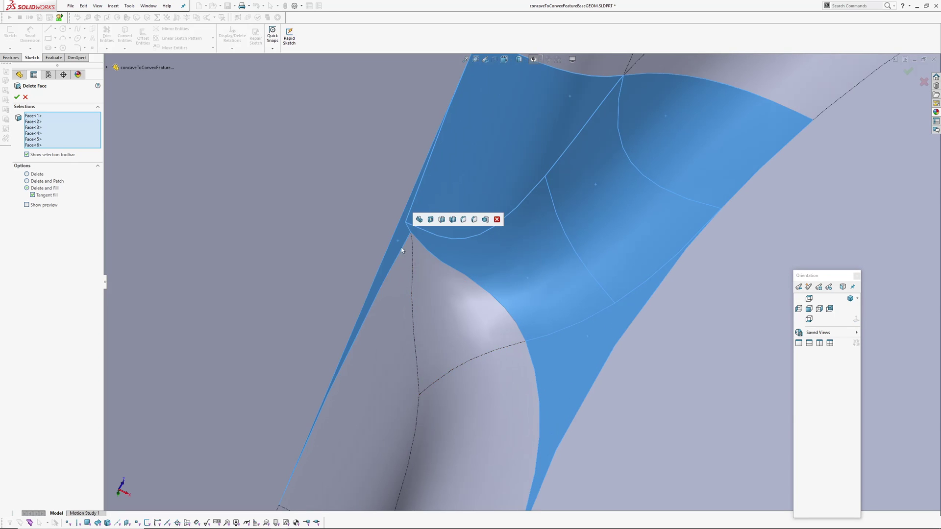
Add the remaining lower faces of the bounded junction to the selection and apply the Delete and Fill.
left_click(395, 313)
scroll(412, 259, "up", 2)
middle_click_drag(415, 257, 511, 289)
left_click(512, 291)
middle_click_drag(522, 343, 500, 354)
left_click(500, 354)
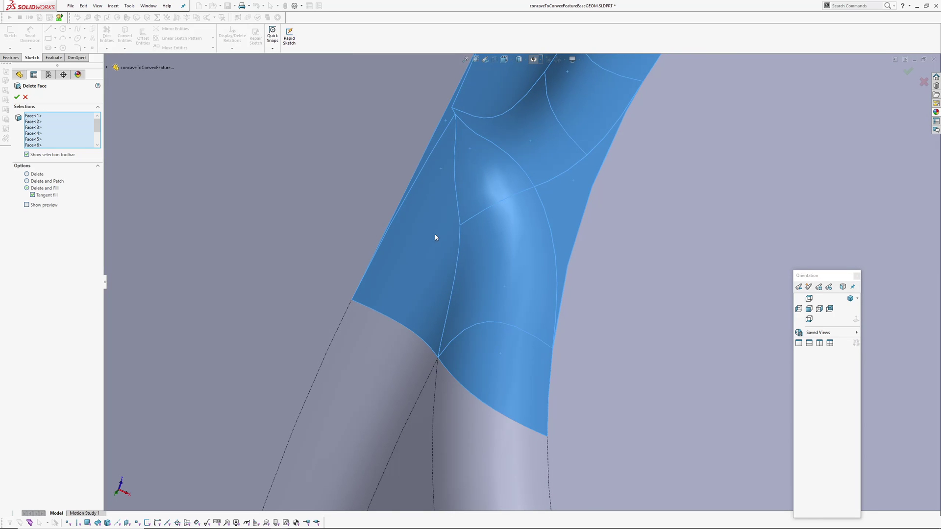
left_click(16, 97)
Examine the filled junction face and its transitions into the surrounding fillets from several angles.
scroll(551, 269, "up", 4)
middle_click_drag(496, 232, 455, 238)
middle_click_drag(416, 334, 521, 235)
left_click(40, 425)
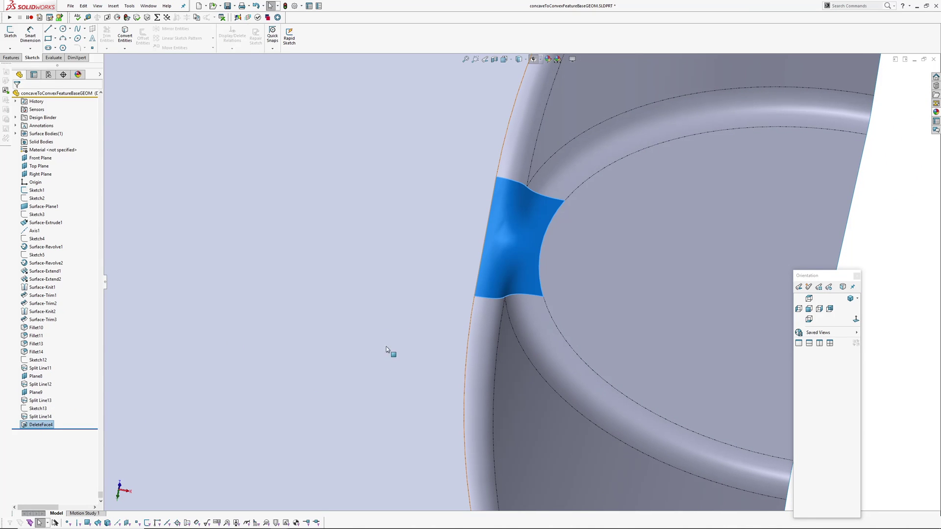
middle_click_drag(409, 337, 444, 243)
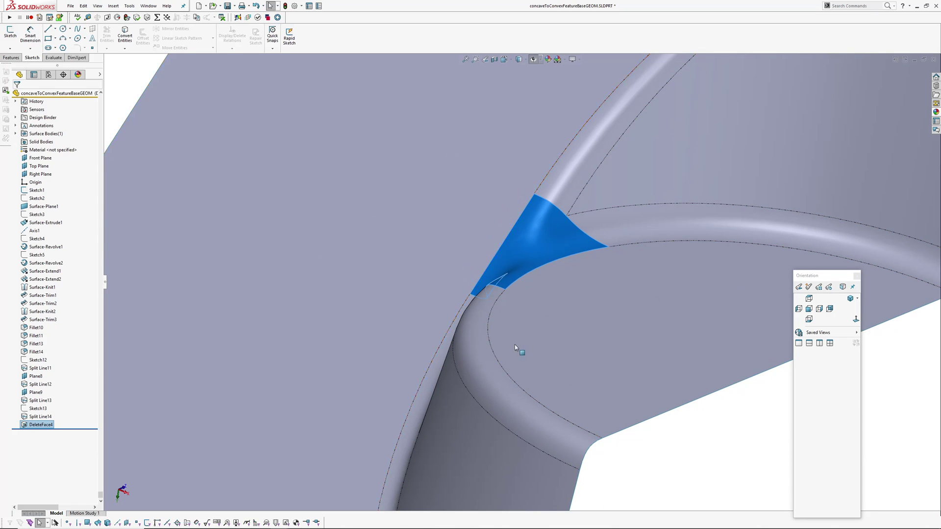
middle_click_drag(530, 318, 605, 340)
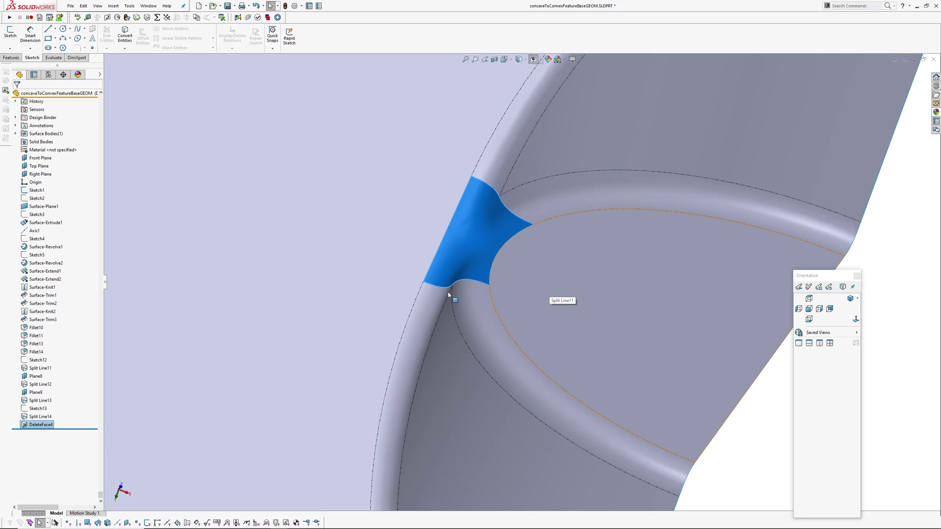
key("Escape")
middle_click_drag(462, 254, 368, 325)
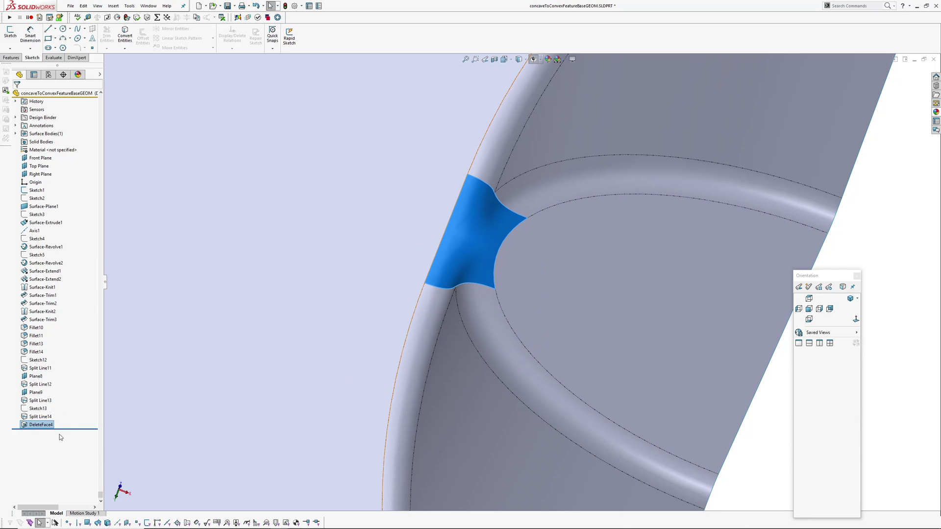
scroll(444, 352, "up", 1)
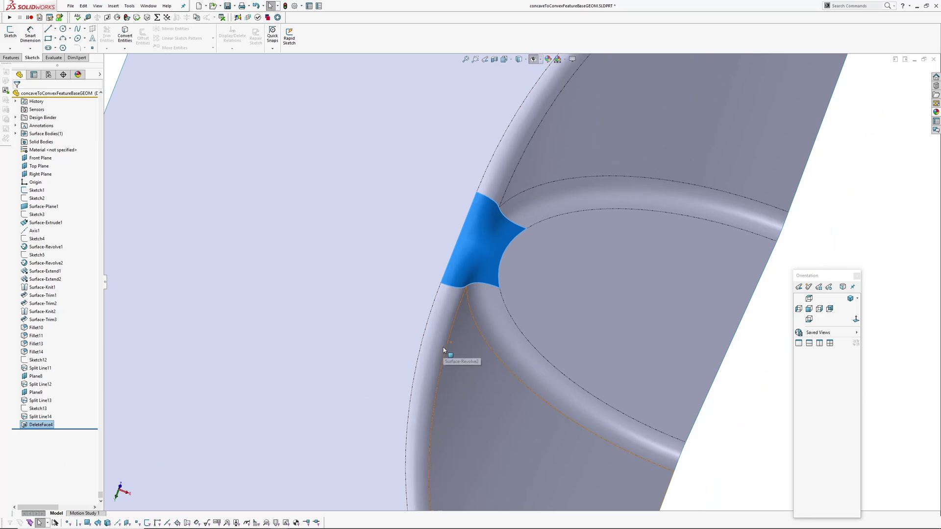
middle_click_drag(465, 273, 510, 277)
left_click(722, 450)
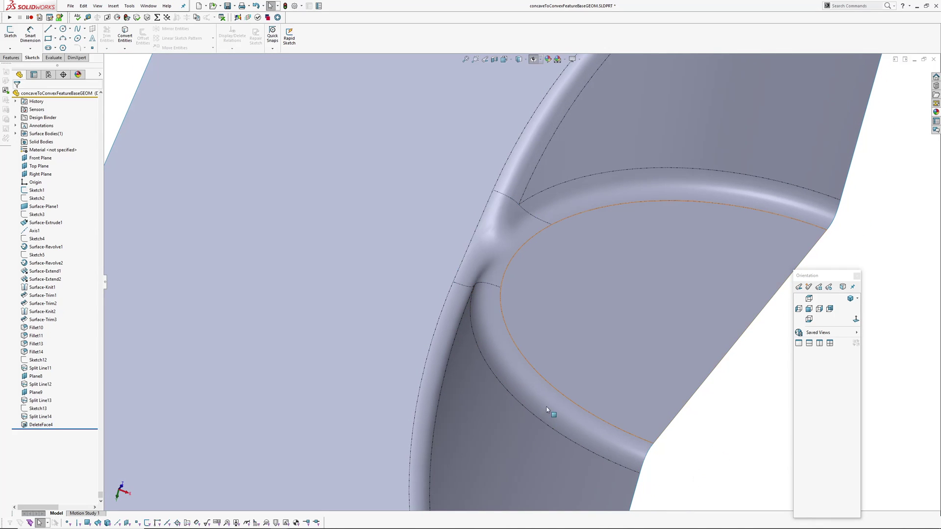
Edit the junction's Delete Face feature to plain Delete, leaving the area open without a fill.
left_click(39, 425)
left_click(40, 402)
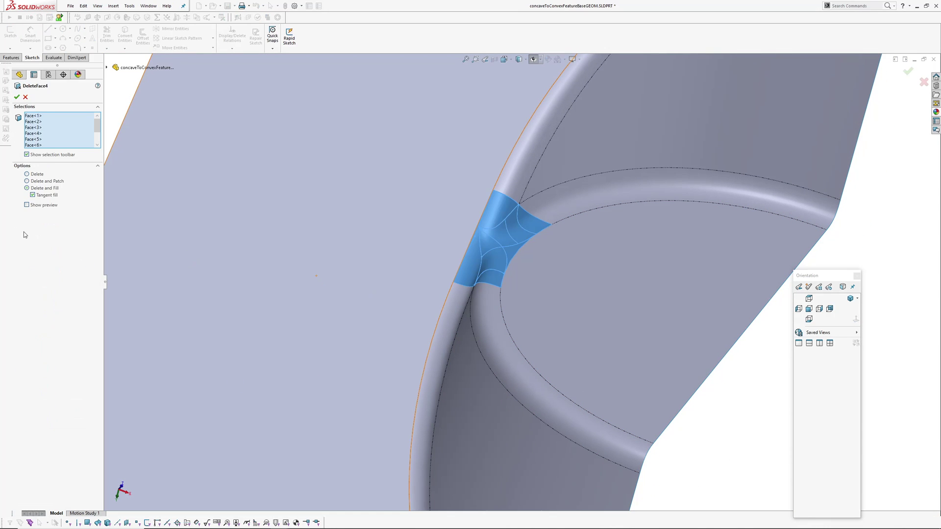
left_click(26, 175)
left_click(25, 98)
Start a Boundary Surface using the opening's straight outer edge and its chained curved inner edges as Direction 1.
middle_click_drag(516, 231, 502, 238)
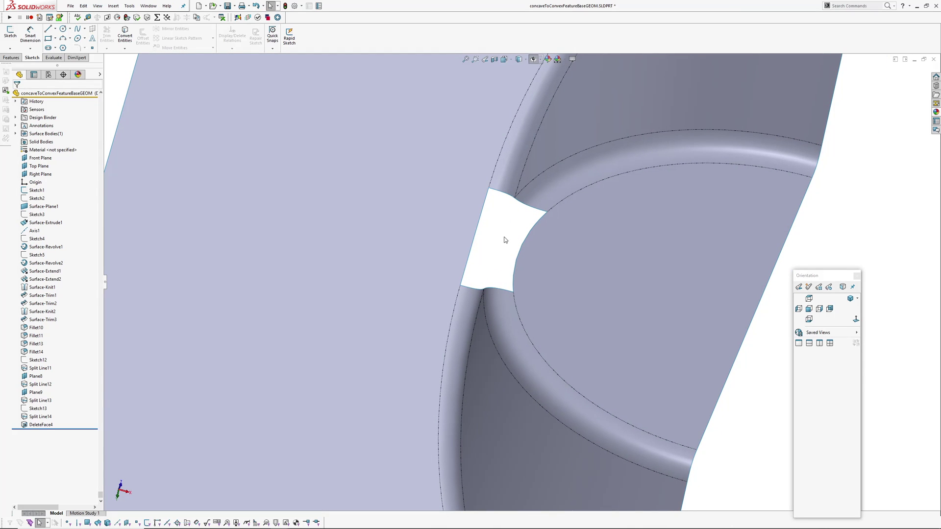
key("b")
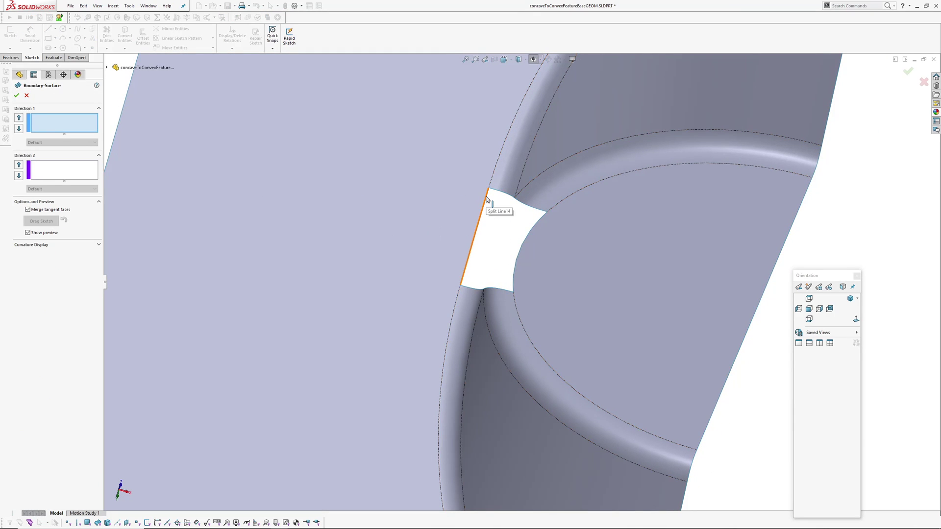
left_click(482, 203)
scroll(503, 236, "down", 2)
right_click(504, 215)
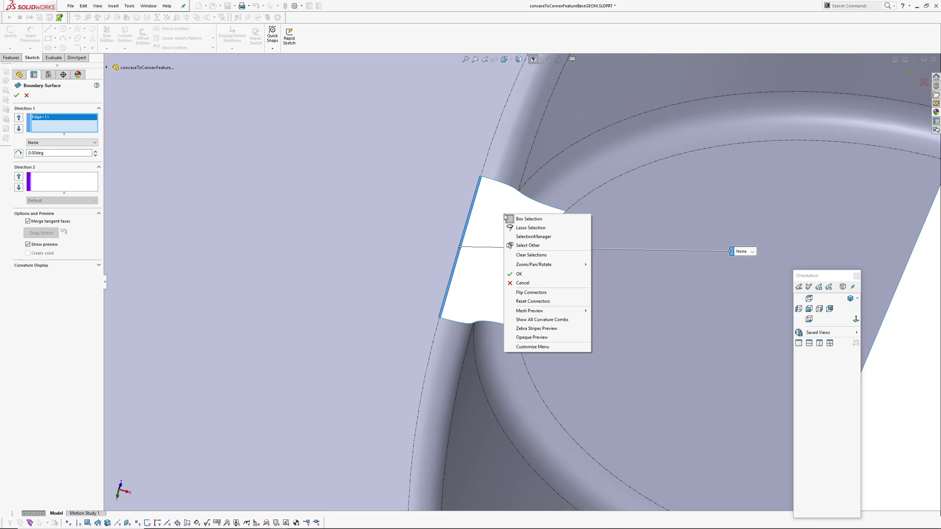
left_click(544, 237)
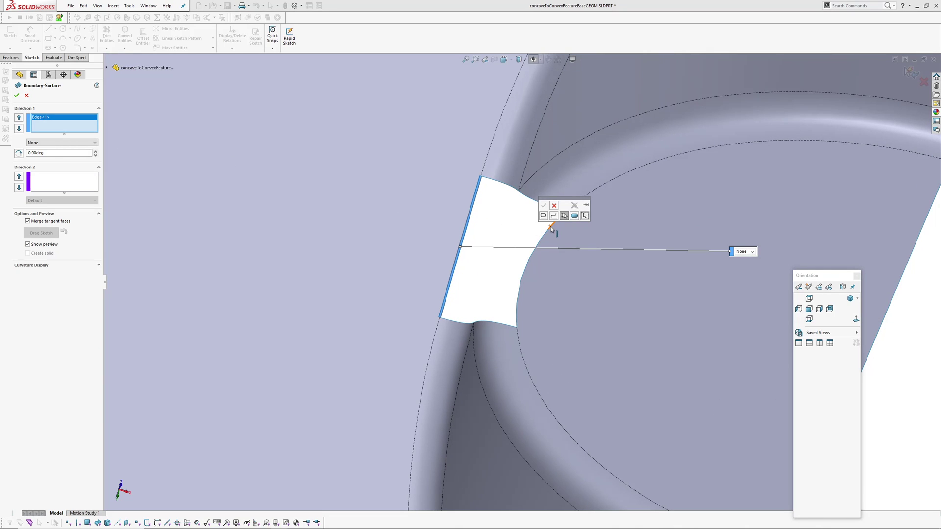
left_click(542, 240)
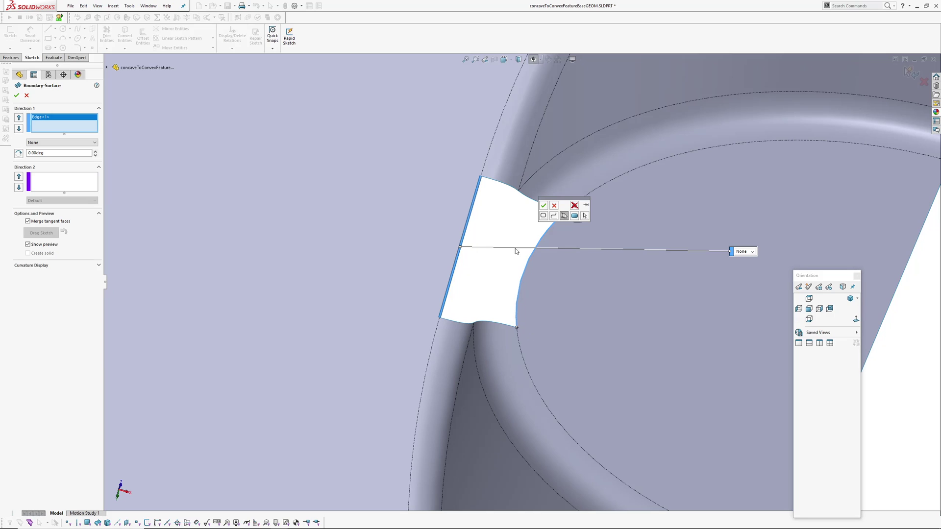
left_click(544, 206)
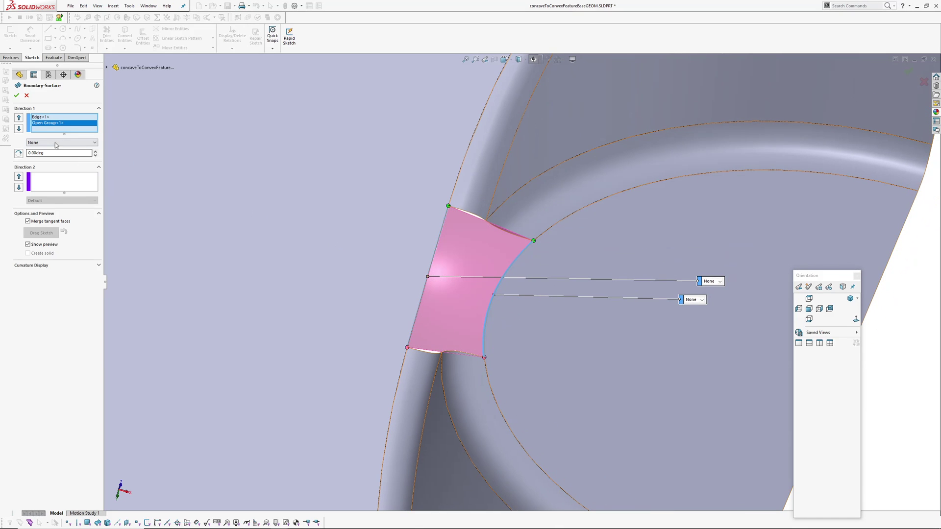
Add the opening's upper edges as one open group for the first Direction 2 curve of the boundary surface.
left_click(49, 186)
right_click(275, 142)
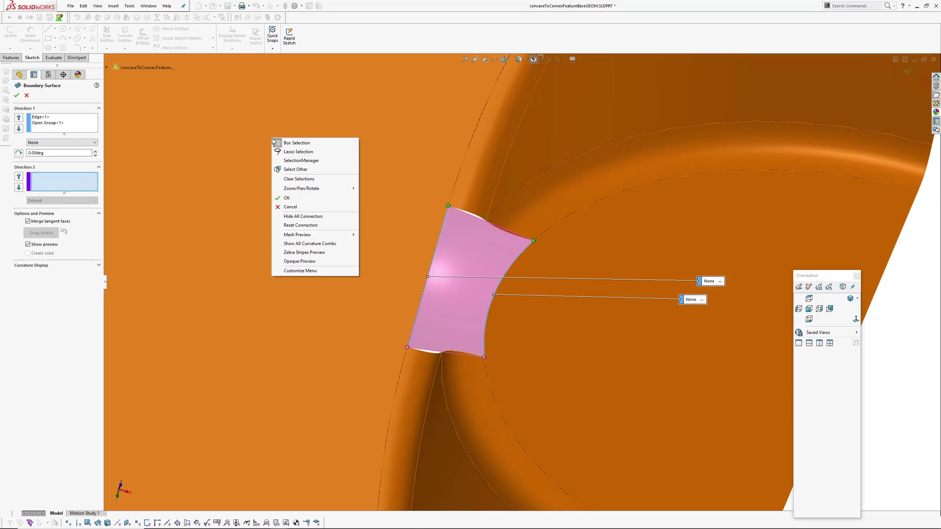
left_click(297, 163)
middle_click_drag(467, 217, 507, 243)
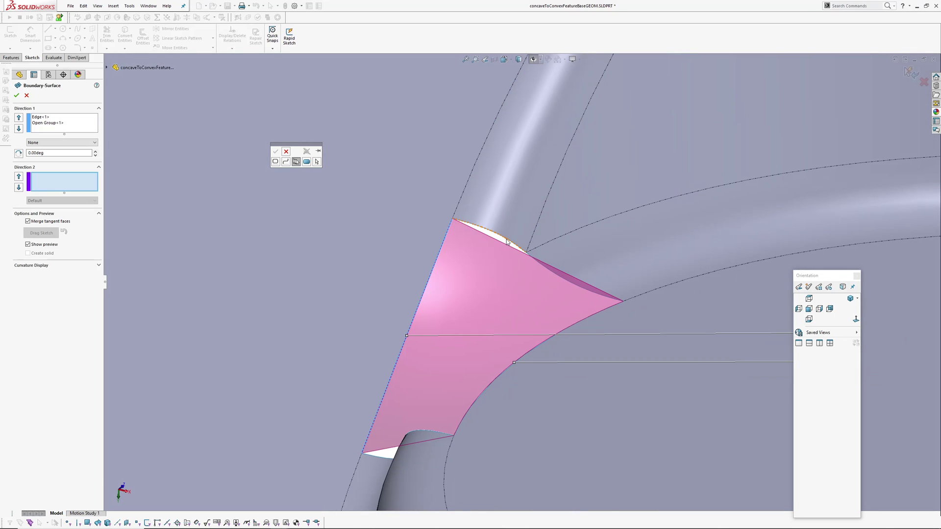
left_click(539, 263)
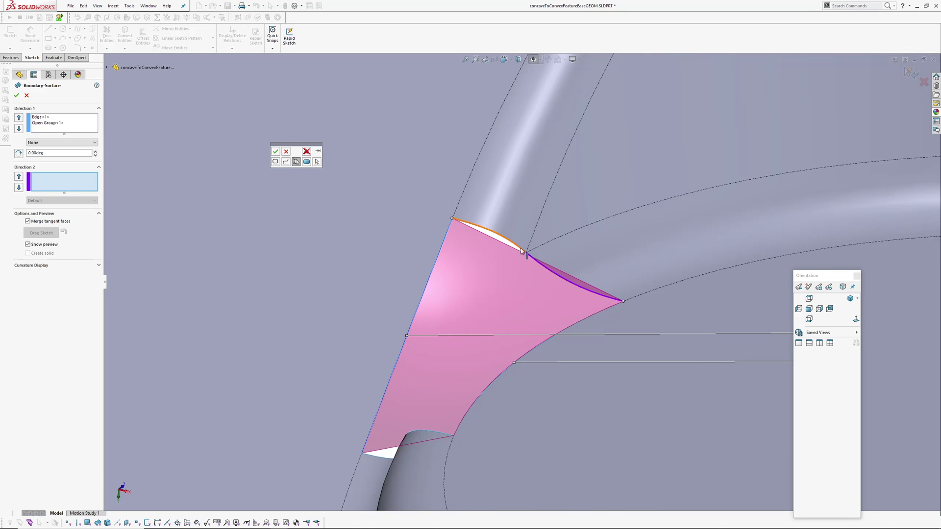
left_click(275, 151)
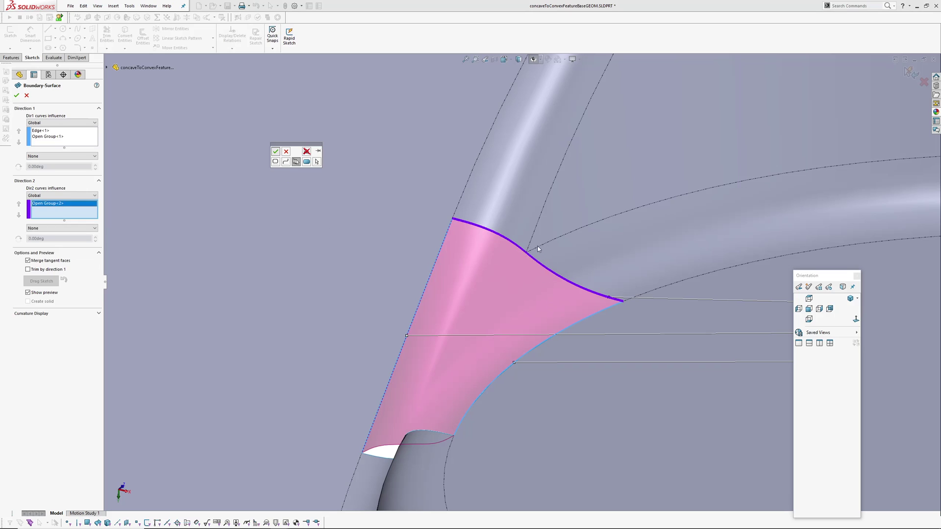
Group the opening's lower edges into one chain and add it as the second Direction 2 curve.
middle_click_drag(513, 264, 520, 290)
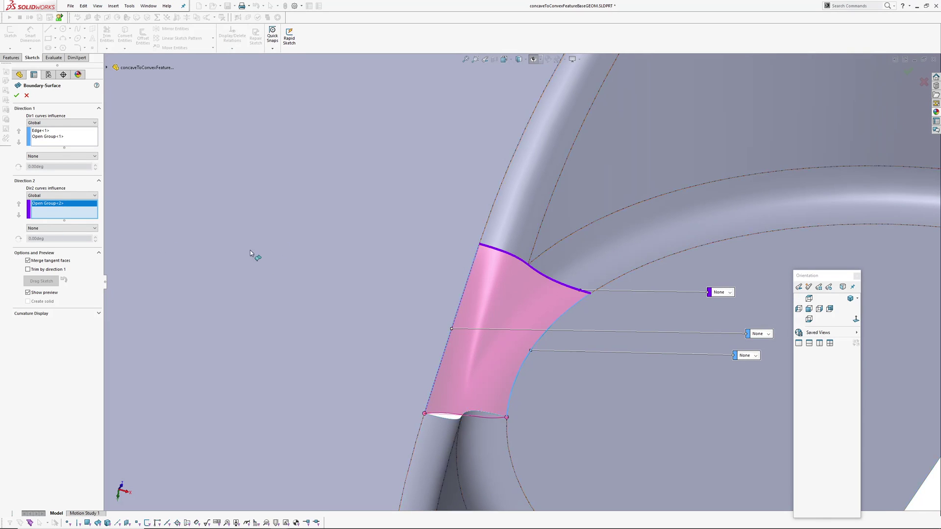
right_click(309, 224)
left_click(336, 248)
middle_click_drag(450, 311, 447, 245, "ctrl")
middle_click_drag(453, 284, 472, 327)
scroll(460, 338, "down", 2)
left_click(414, 319)
left_click(312, 230)
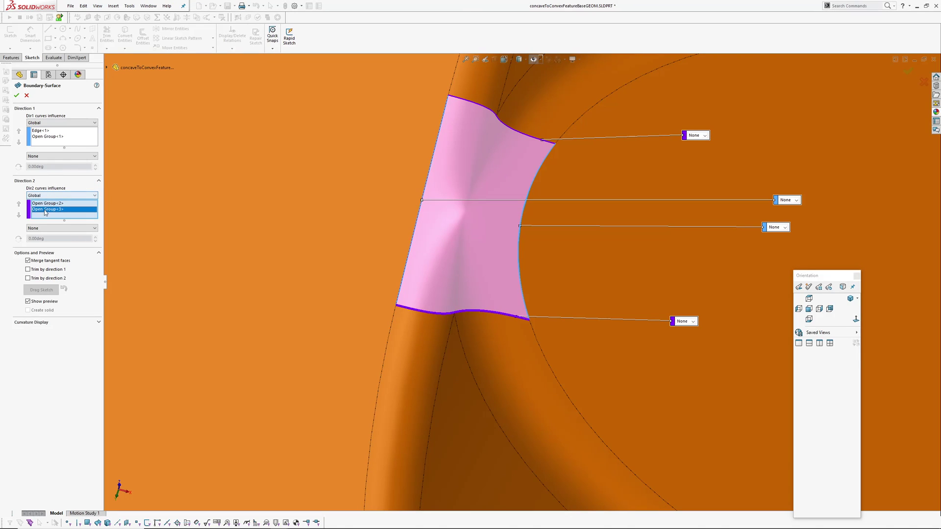
Set both Direction 2 edge groups of the boundary surface to Tangency To Face.
left_click(46, 204)
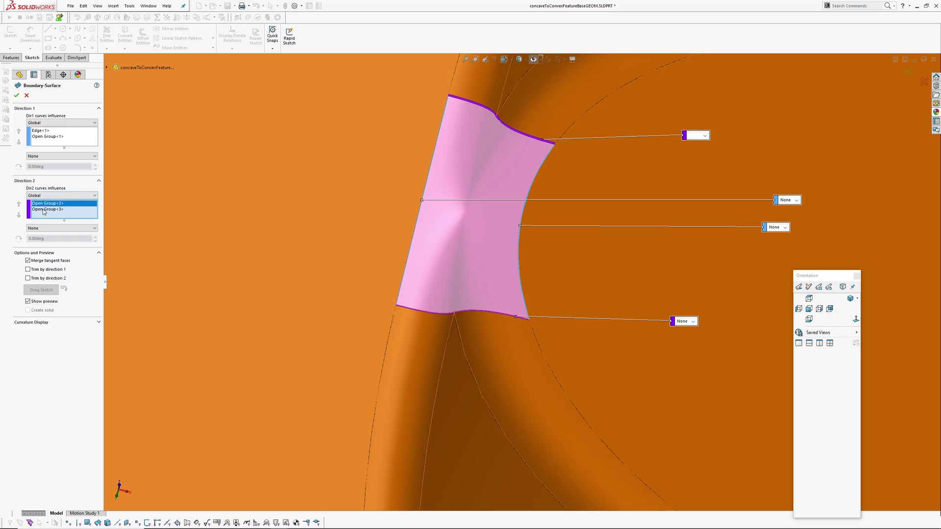
left_click(44, 228)
left_click(42, 244)
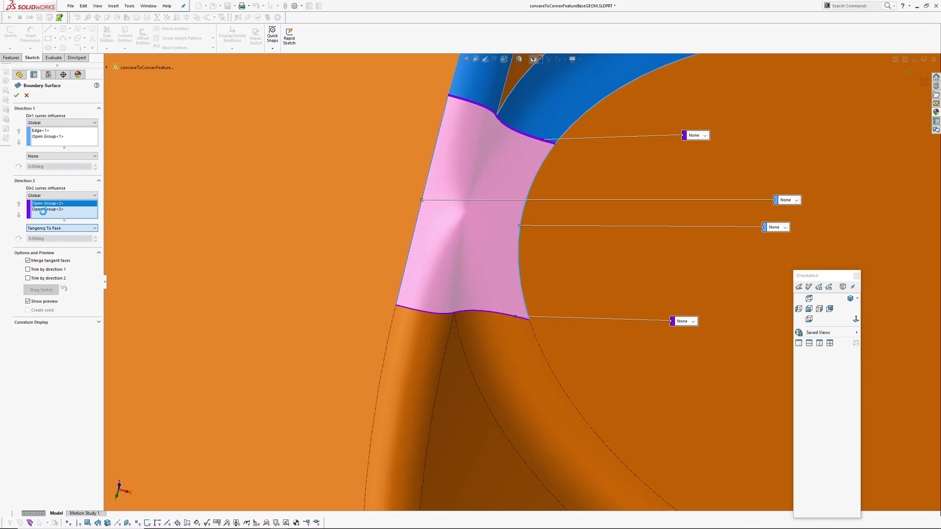
left_click(48, 209)
left_click(44, 228)
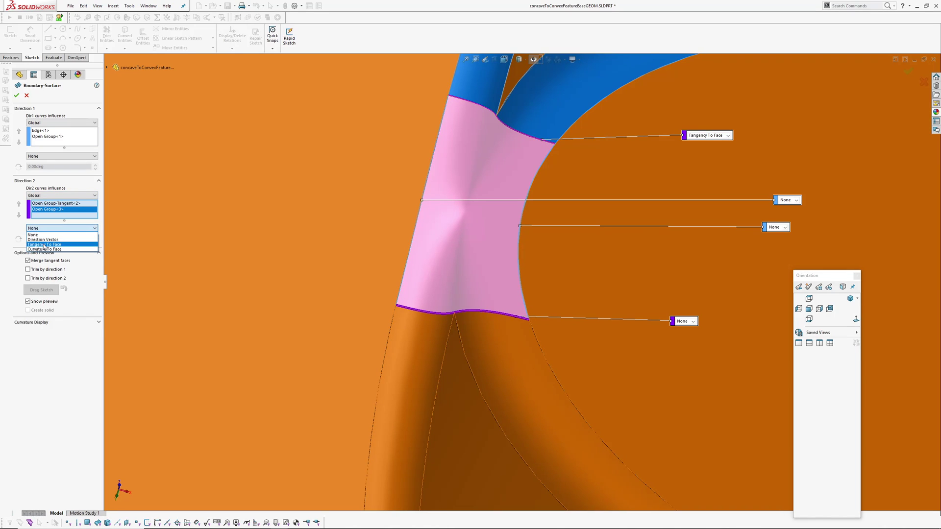
left_click(44, 235)
Set the straight outer edge and the inner edge group in Direction 1 to Tangency To Face.
left_click(41, 131)
left_click(44, 156)
left_click(44, 175)
left_click(37, 137)
left_click(44, 156)
left_click(44, 174)
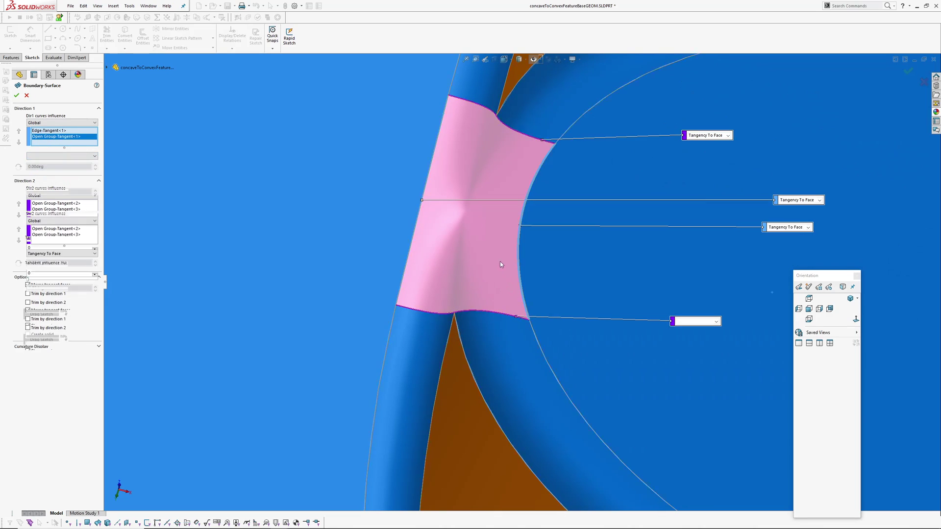
middle_click_drag(501, 262, 502, 282)
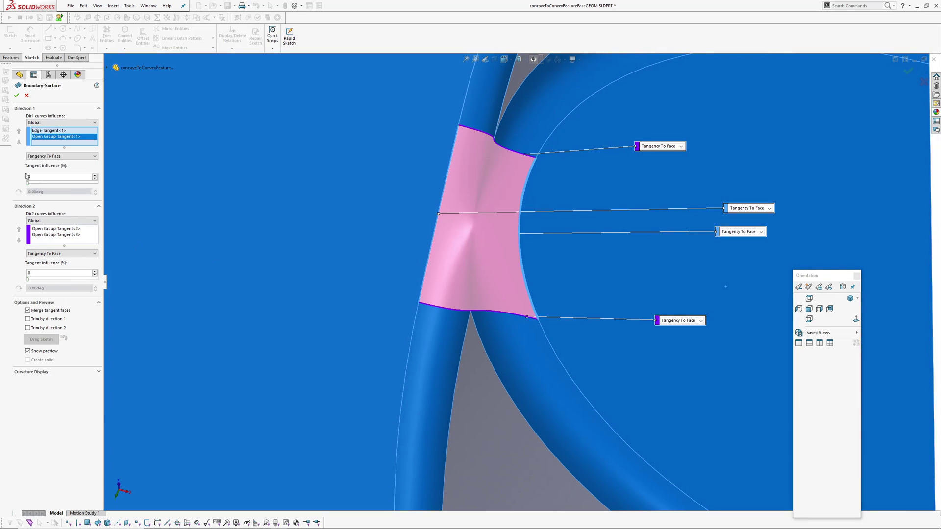
Adjust the tangent influence of both directions, using 100% for Direction 1, and create the boundary surface.
left_click(41, 137)
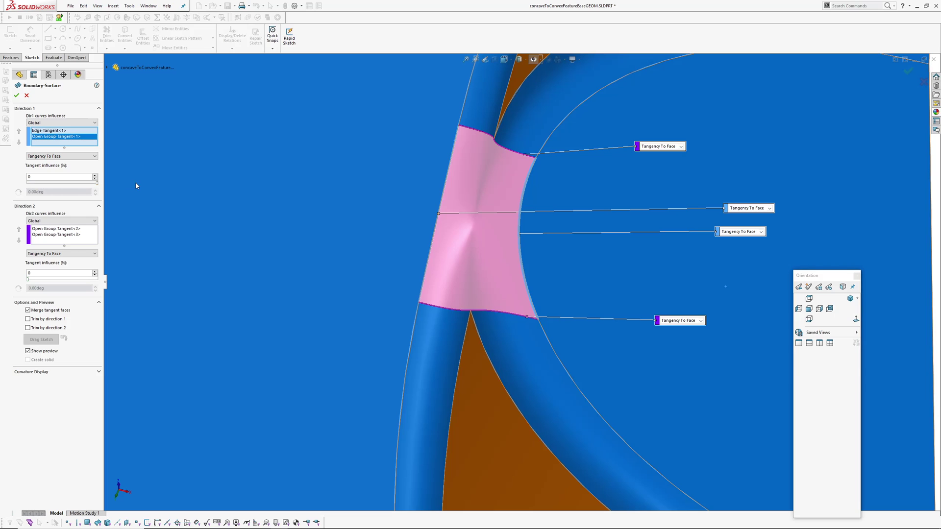
mouse_move(468, 226)
middle_mouse_down()
mouse_move(424, 205)
mouse_move(468, 221)
middle_mouse_up()
left_click(49, 228)
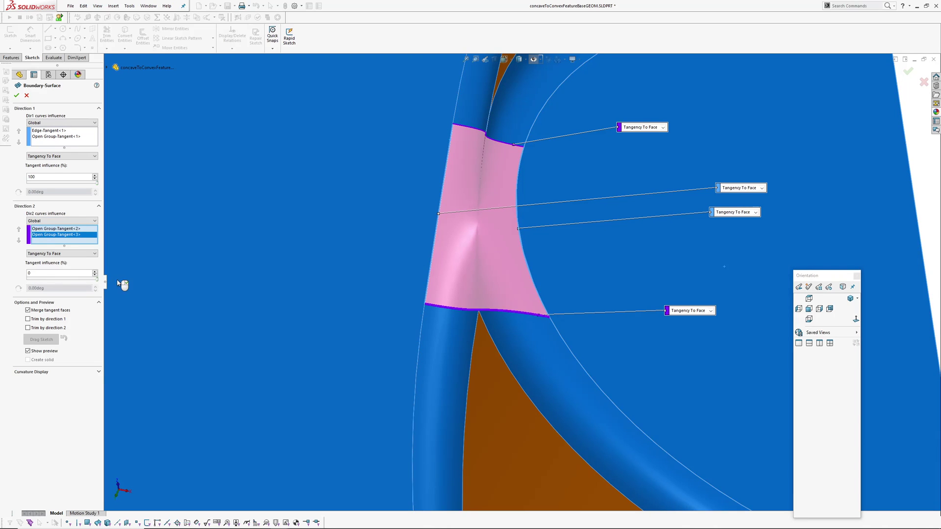
middle_click_drag(466, 261, 484, 182)
left_click_drag(97, 280, 21, 280)
right_click(510, 212)
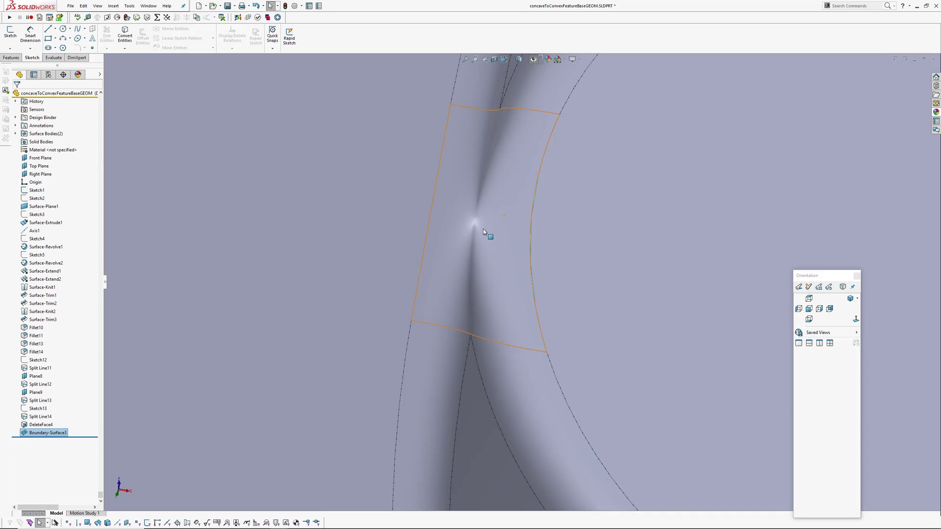
Examine the new boundary surface from several angles and roll the model back to just before it.
scroll(484, 229, "up", 3)
middle_click_drag(484, 229, 504, 207)
scroll(504, 209, "down", 2)
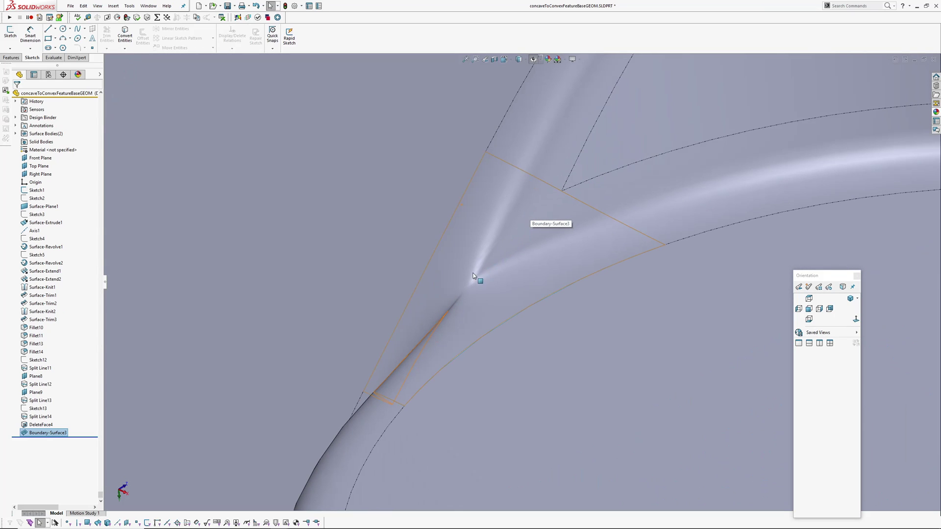
middle_click_drag(469, 276, 582, 283)
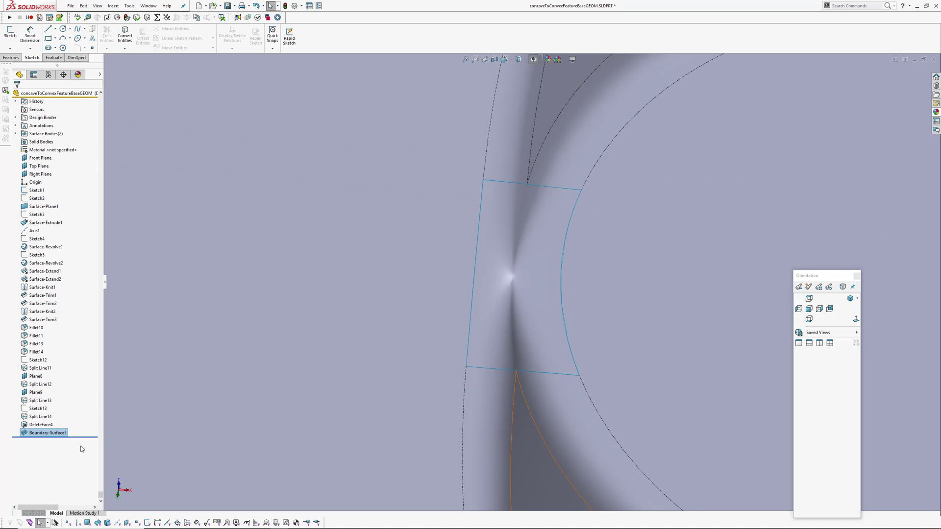
key("ctrl+s")
left_click_drag(79, 436, 79, 428)
Create a reference plane across the opening from the inner curved edge's midpoint and the straight outer edge.
left_click(525, 320)
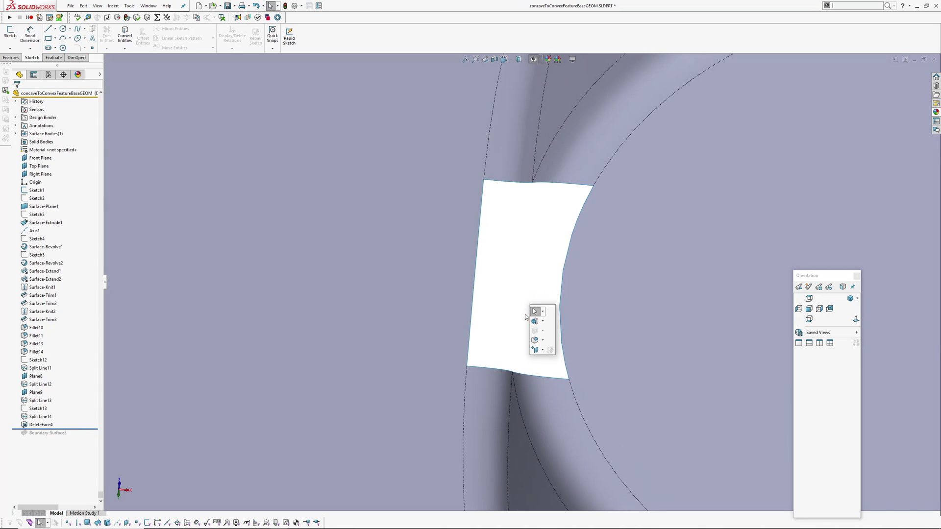
left_click(542, 351)
left_click(553, 360)
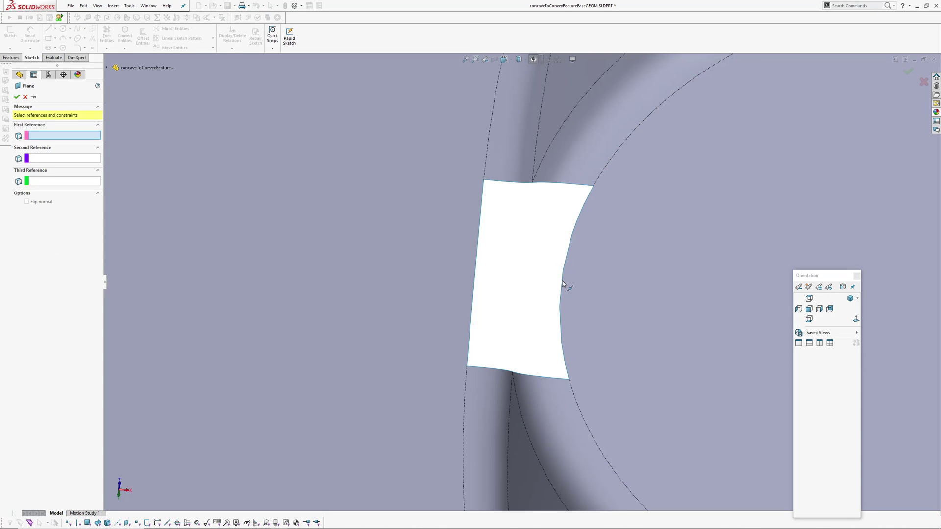
left_click(562, 281)
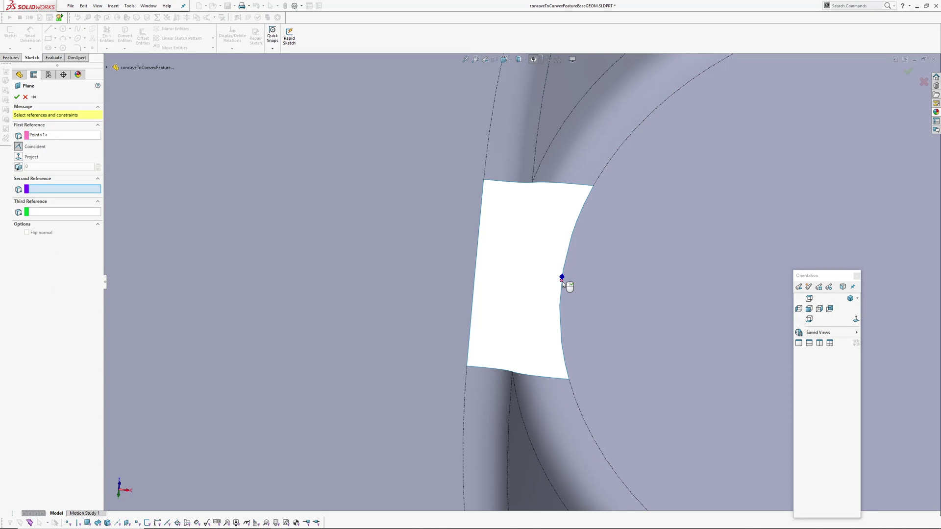
left_click(476, 277)
middle_click_drag(487, 292, 541, 210)
right_click(519, 285)
Sketch on the new plane and generate its intersection curves with the flat faces on both sides of the opening.
left_click(36, 427)
left_click(36, 433)
left_click(42, 420)
left_click(424, 305)
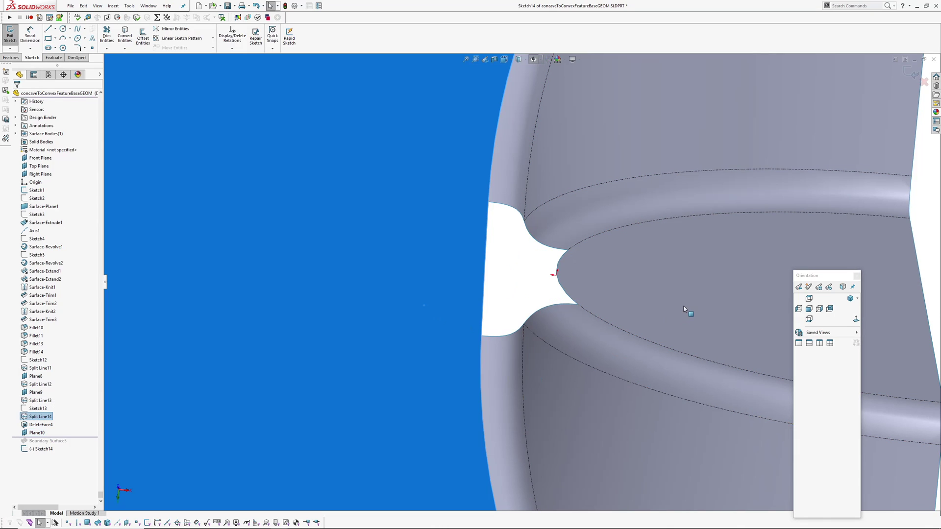
left_click(684, 308)
key("s")
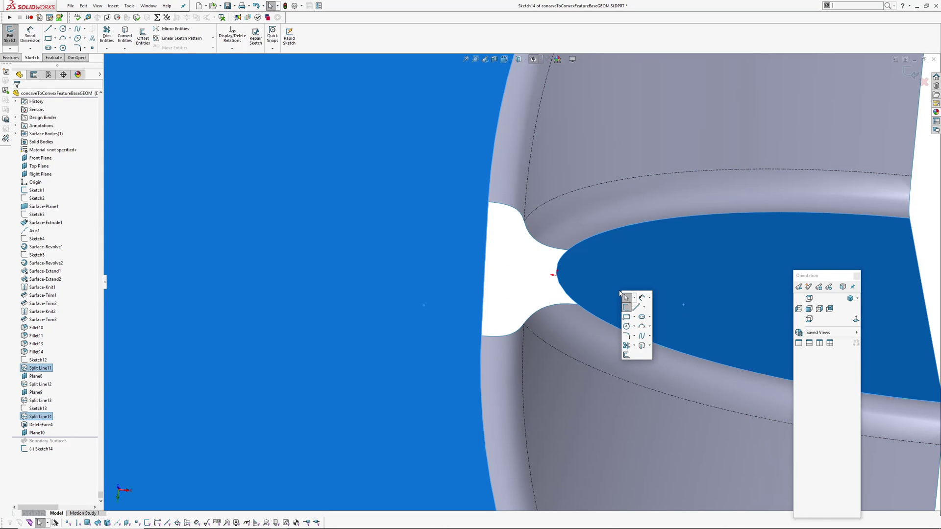
left_click(649, 347)
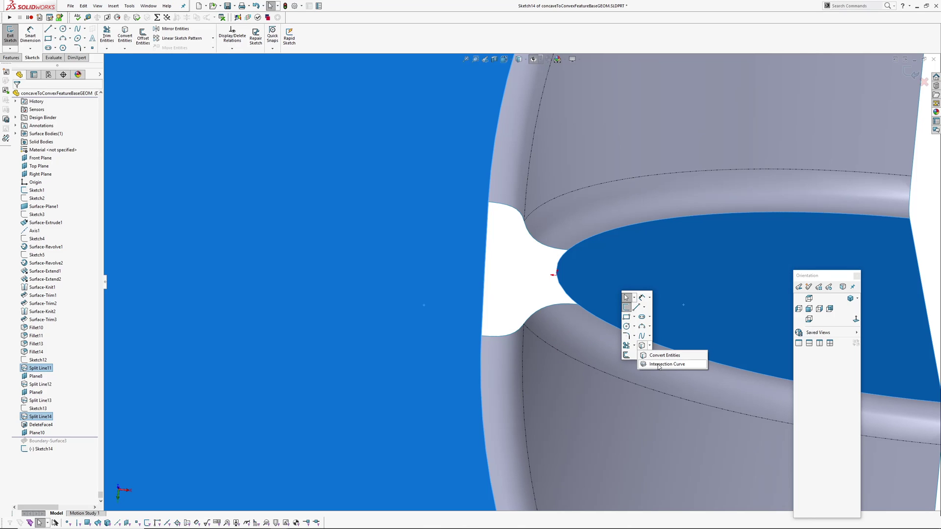
left_click(659, 365)
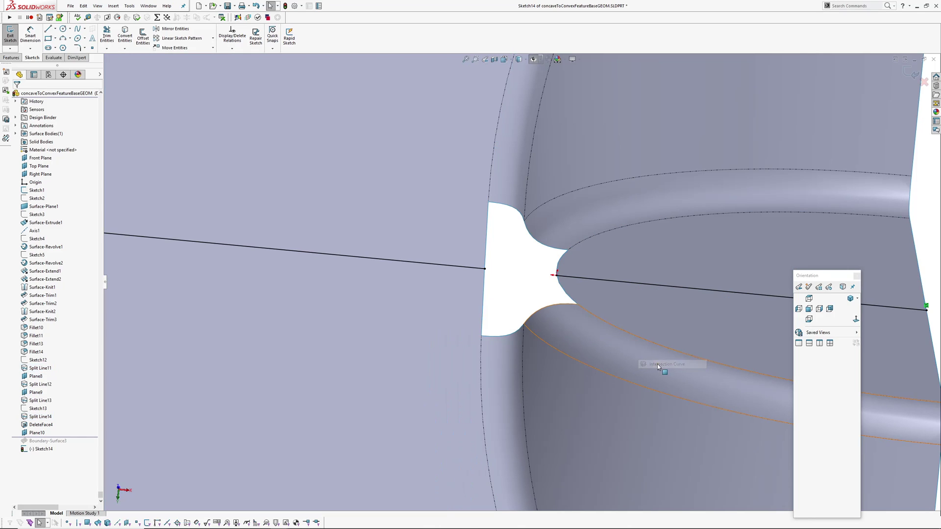
left_click(111, 6)
left_click(129, 6)
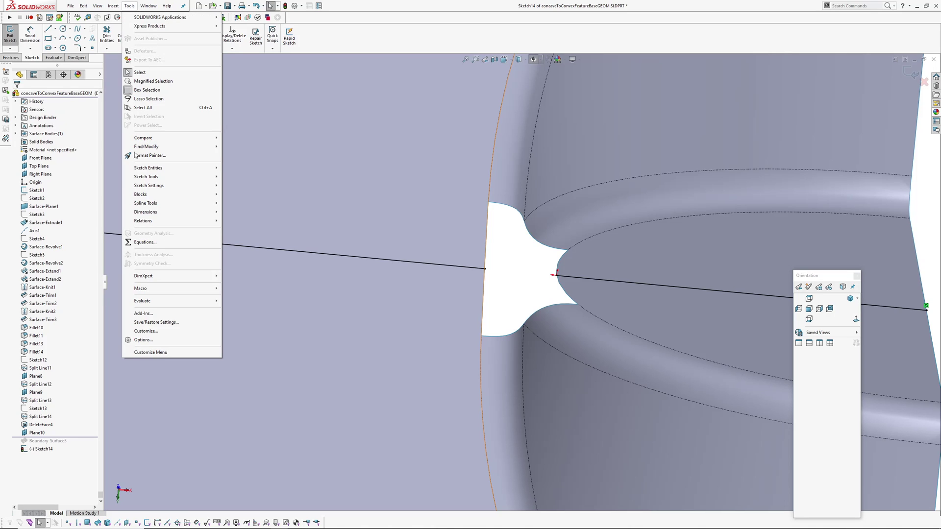
mouse_move(201, 177)
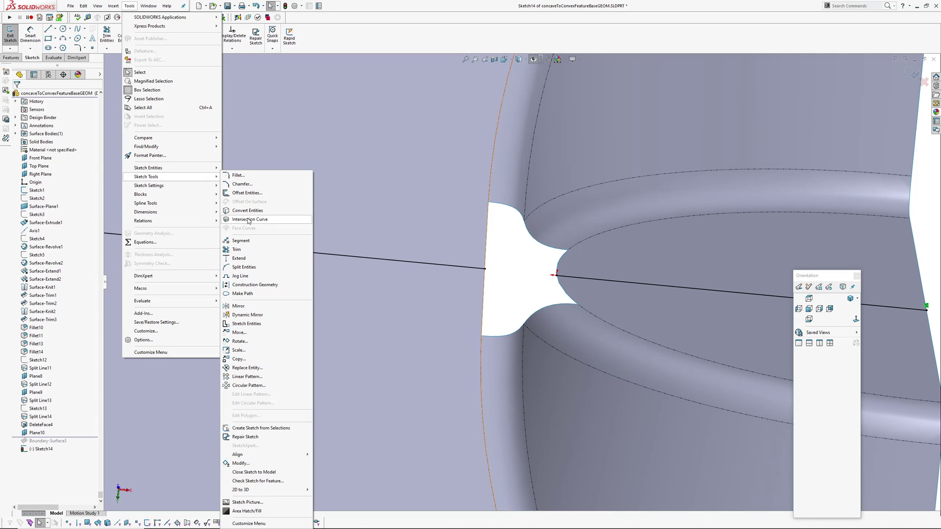
left_click(533, 267)
Convert both intersection lines to construction geometry.
left_click(480, 269)
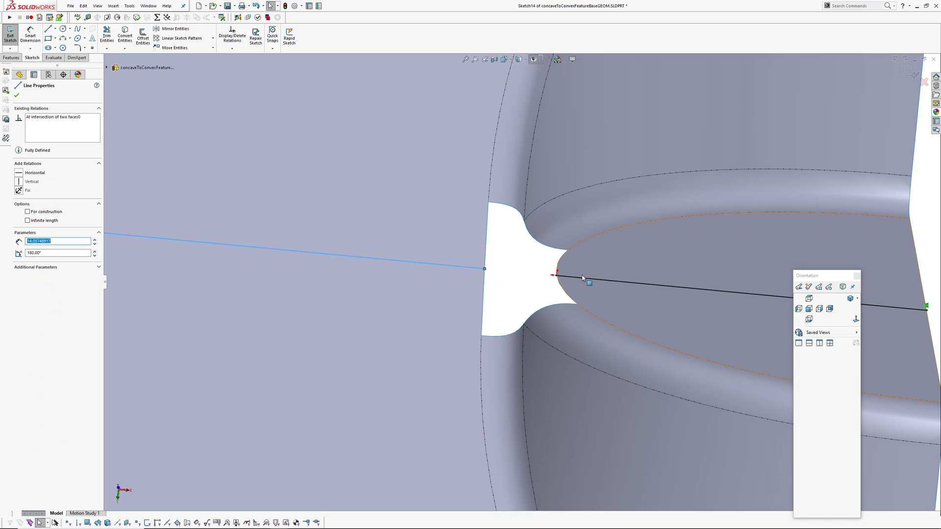
left_click(585, 278, "ctrl")
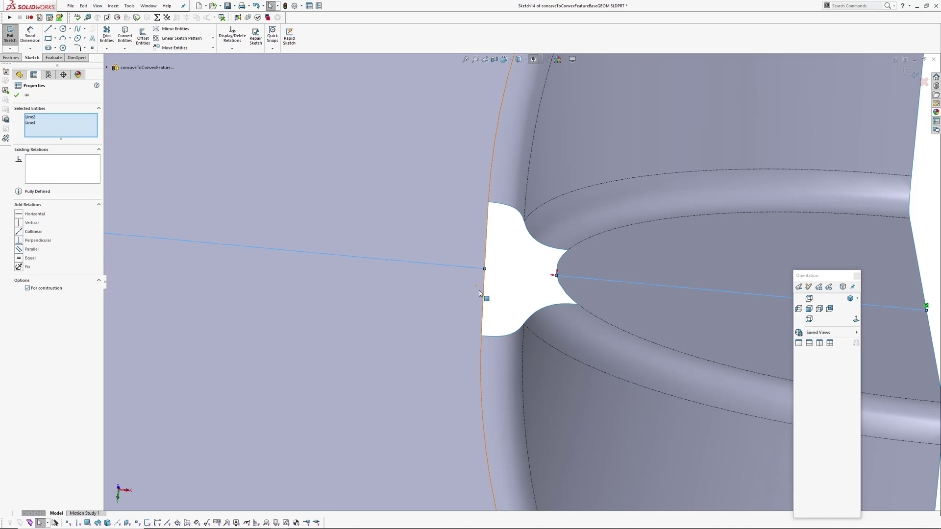
left_click(528, 279)
middle_click_drag(529, 281, 506, 279)
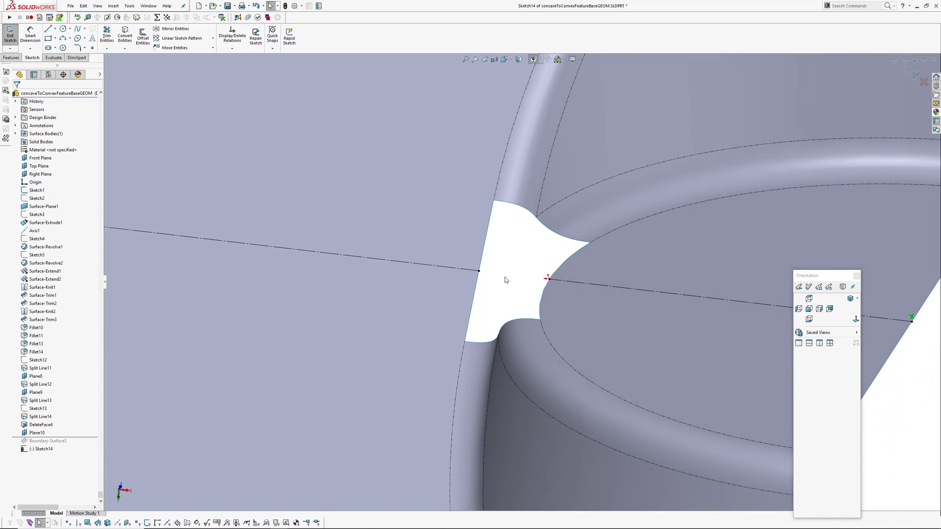
Draw a Bezier style spline with two intermediate control points across the opening, joining the inner ends of the construction lines.
left_click(85, 30)
left_click(96, 48)
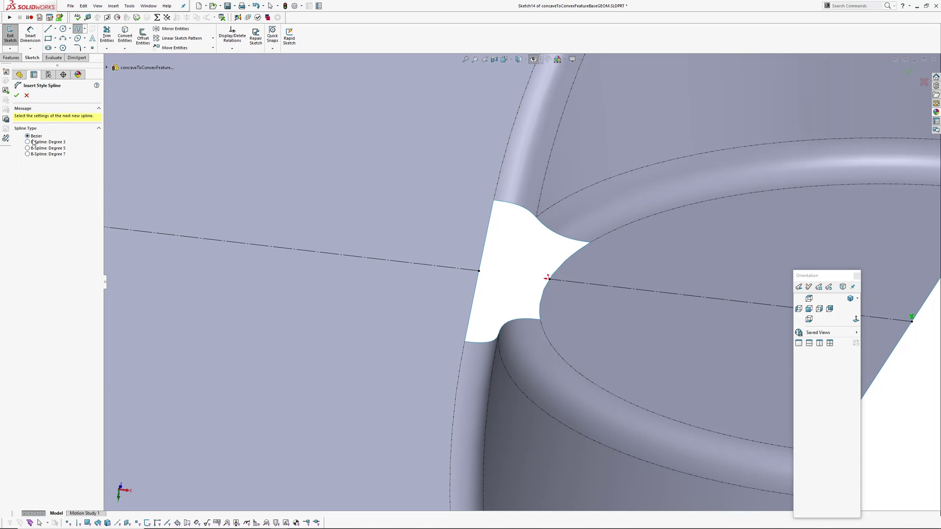
scroll(512, 292, "down", 3)
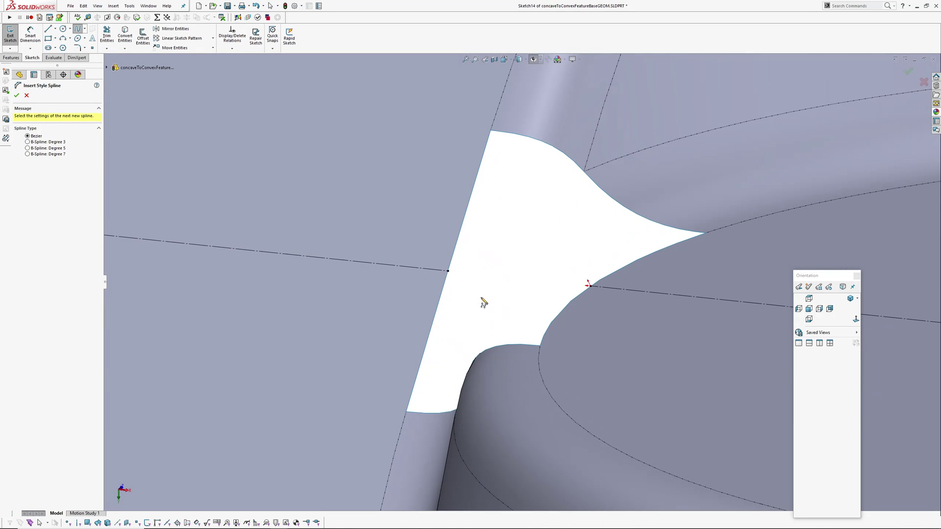
left_click(448, 272)
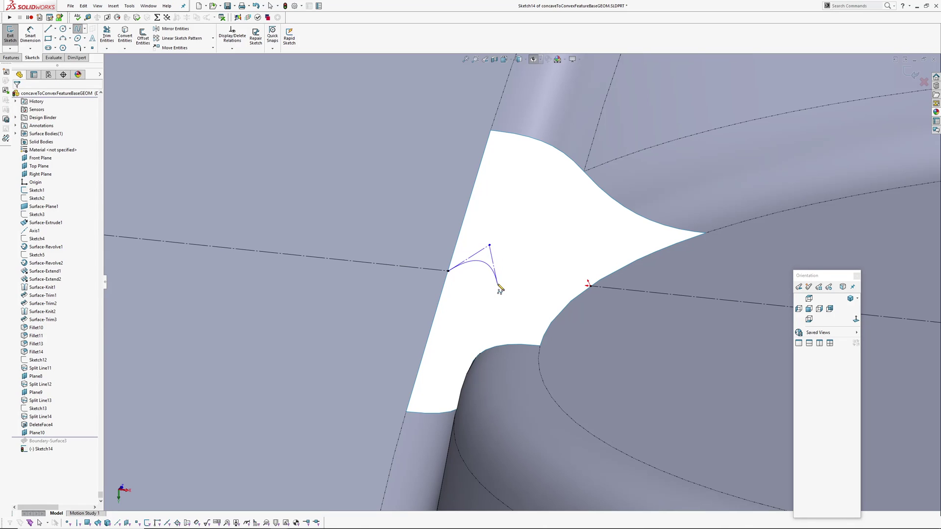
right_click(589, 285)
left_click(602, 290)
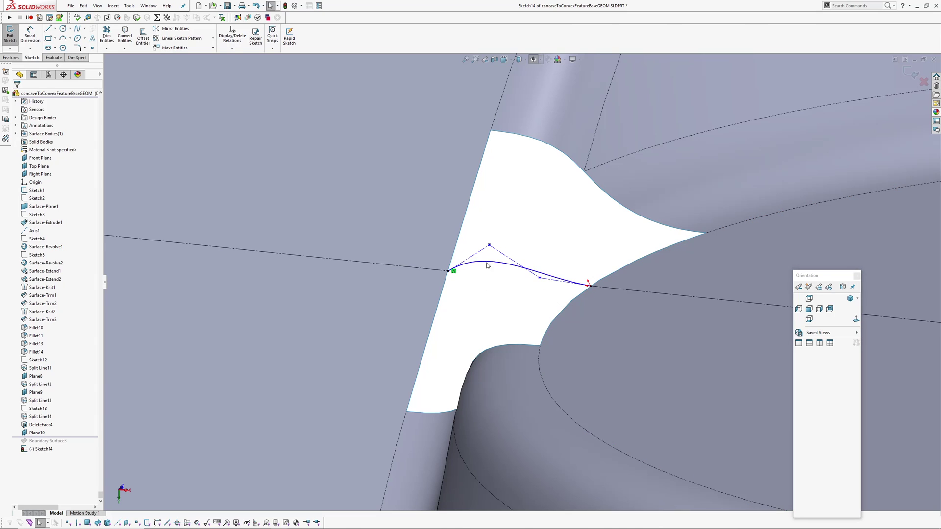
Make the three control polygon legs of the style spline equal in length.
scroll(489, 264, "down", 2)
left_click(484, 247)
left_click(577, 288, "ctrl")
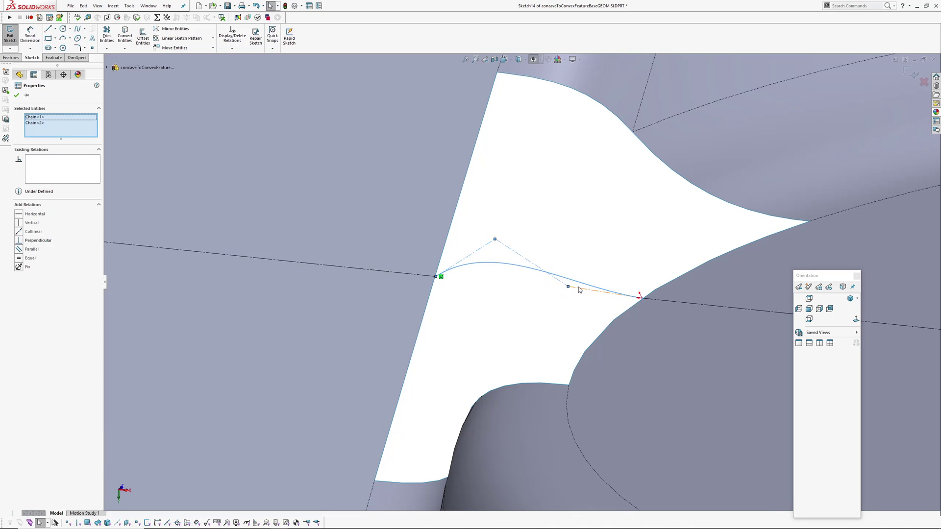
left_click(416, 306, "ctrl")
left_click(18, 250)
key("Escape")
Make the style spline tangent to the construction line on the flat face beside the opening's straight edge.
scroll(491, 267, "down", 1)
left_click(415, 268)
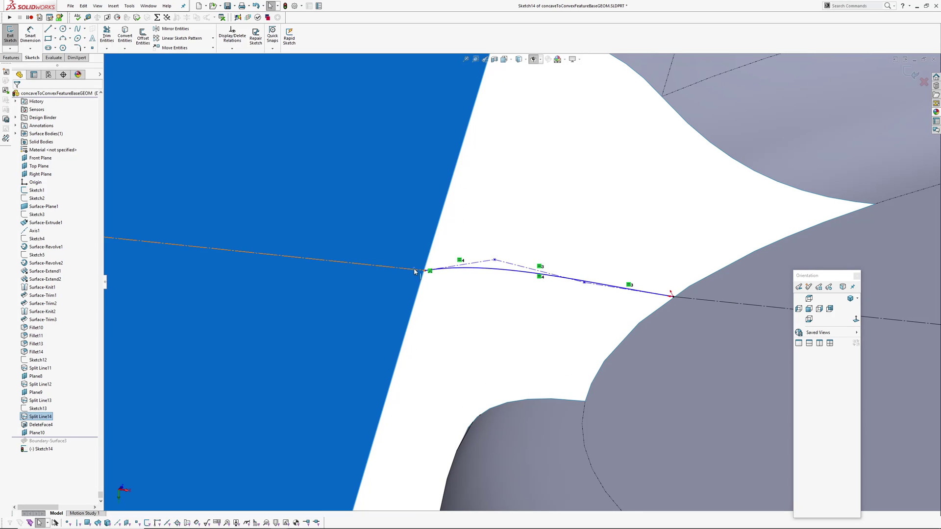
left_click(458, 265, "ctrl")
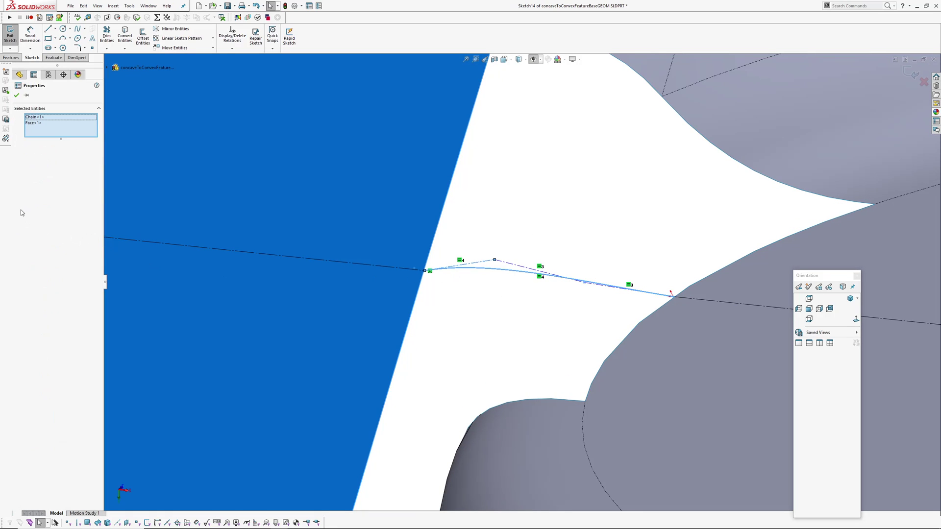
key("Escape")
scroll(444, 275, "down", 2)
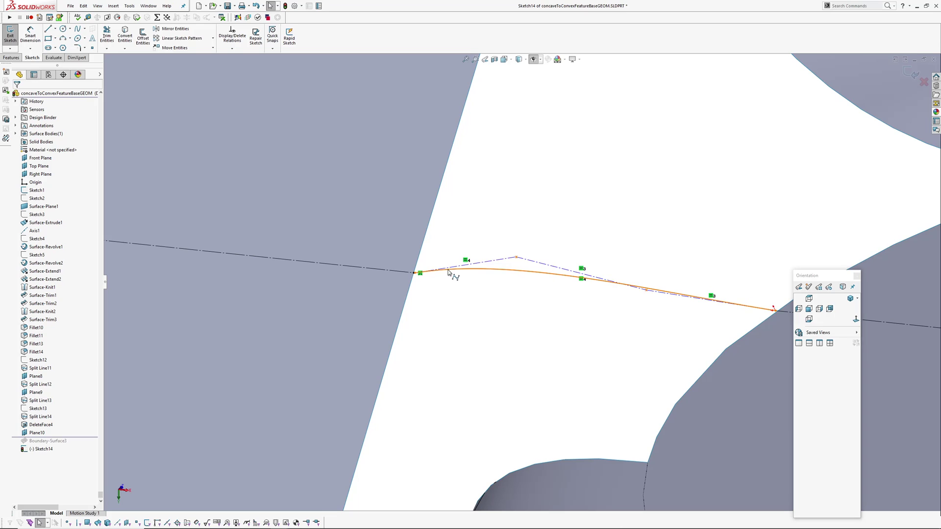
left_click(448, 270)
left_click(402, 271, "ctrl")
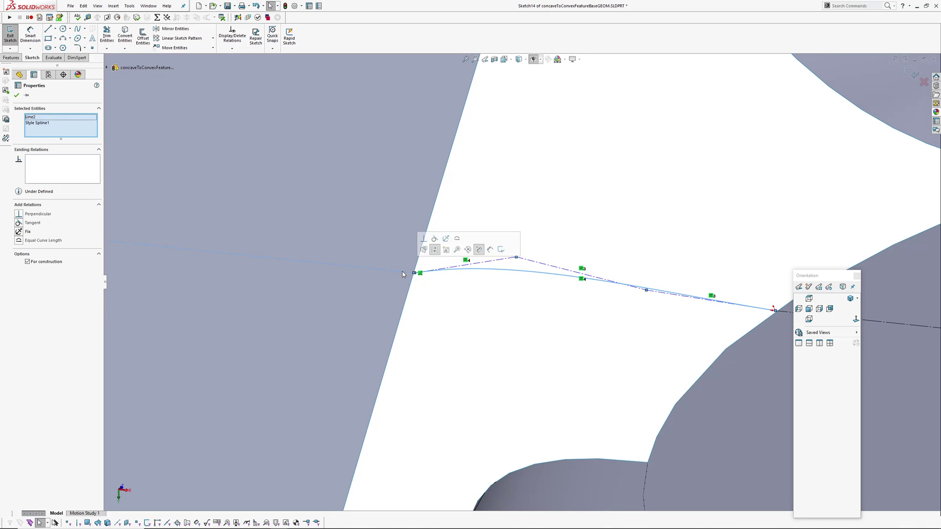
left_click(435, 242)
left_click(490, 324)
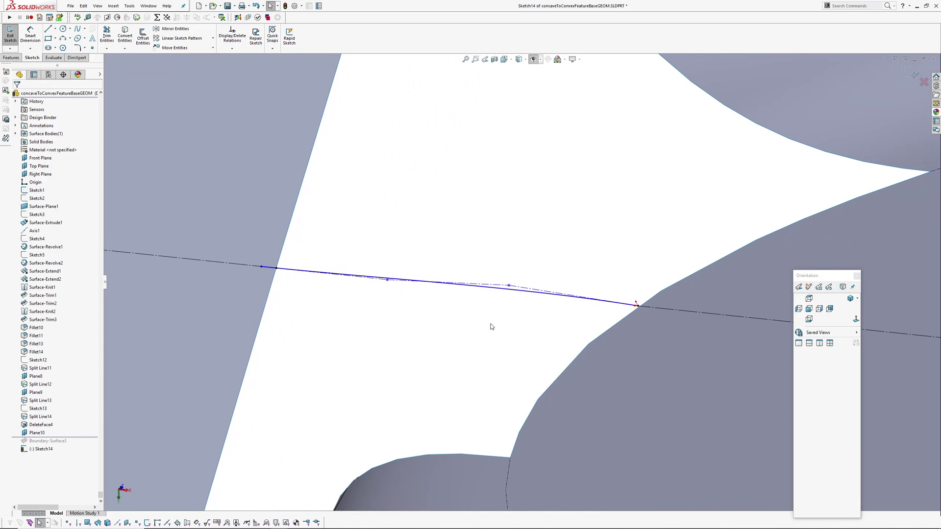
Make the style spline tangent to the other construction line, on the face beyond the opening's curved edge.
left_click(643, 318)
left_click(660, 309, "ctrl")
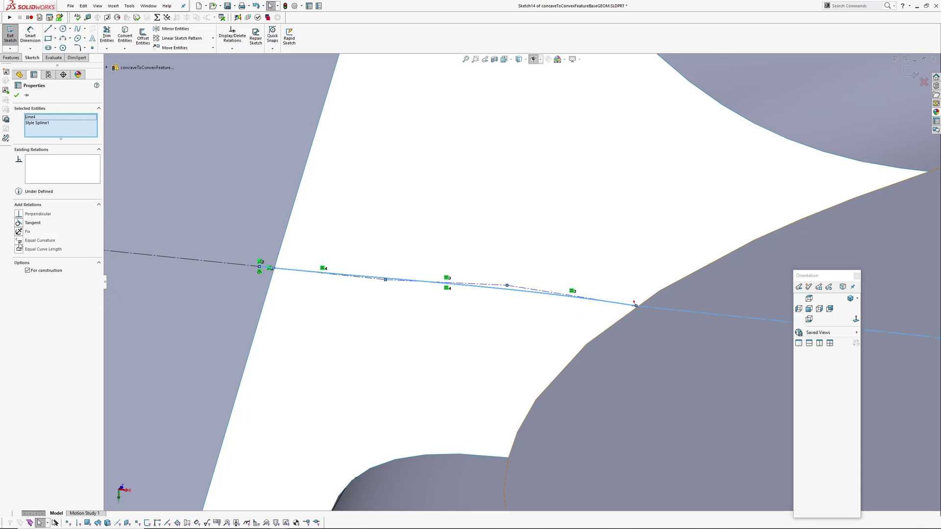
left_click(20, 223)
key("Escape")
Snap the shared end of the spline and construction line onto the opening's straight edge and finish the sketch.
mouse_move(554, 205)
middle_mouse_down()
mouse_move(487, 324)
mouse_move(611, 336)
middle_mouse_up()
scroll(610, 331, "down", 3)
left_click_drag(319, 280, 344, 289)
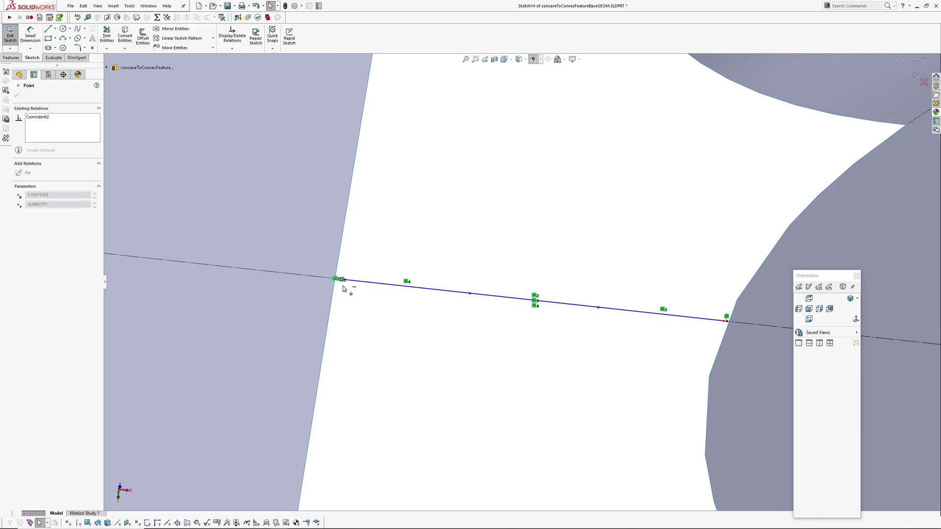
key("Escape")
scroll(431, 303, "up", 5)
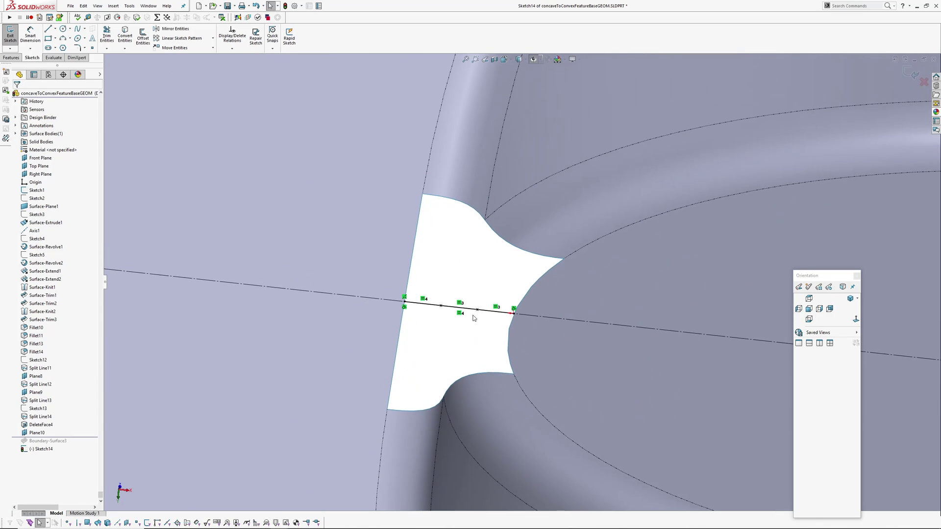
middle_click_drag(474, 287, 495, 323)
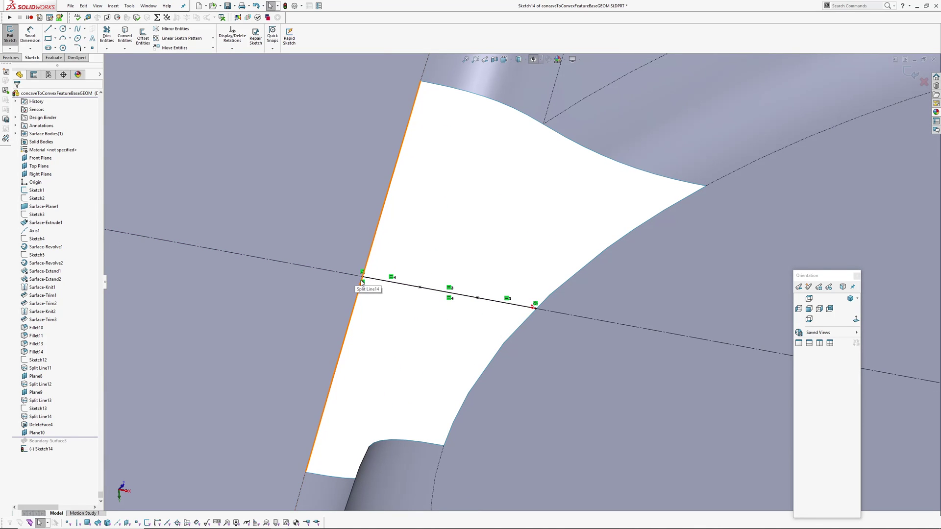
left_click(912, 75)
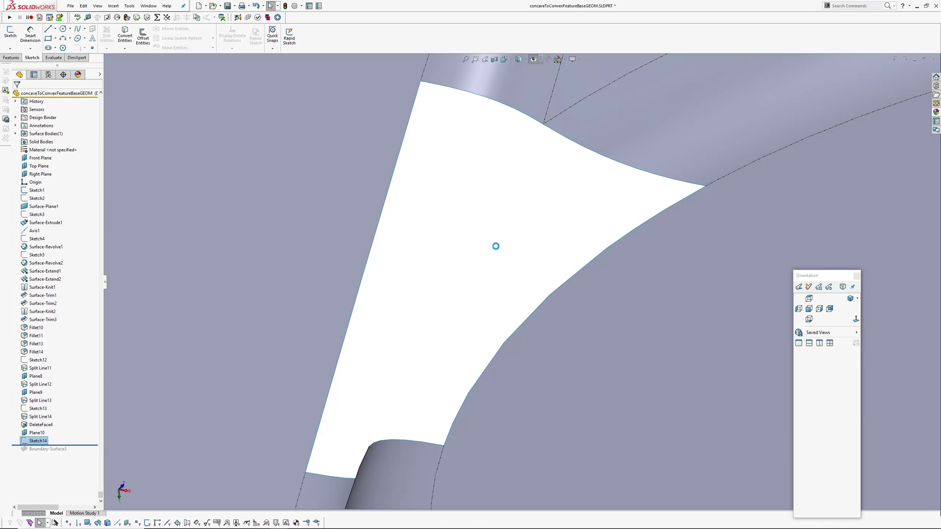
Roll the feature history forward past the boundary surface so it follows the spline sketch.
scroll(497, 246, "up", 1)
middle_click_drag(502, 212, 491, 192, "ctrl")
key("Escape")
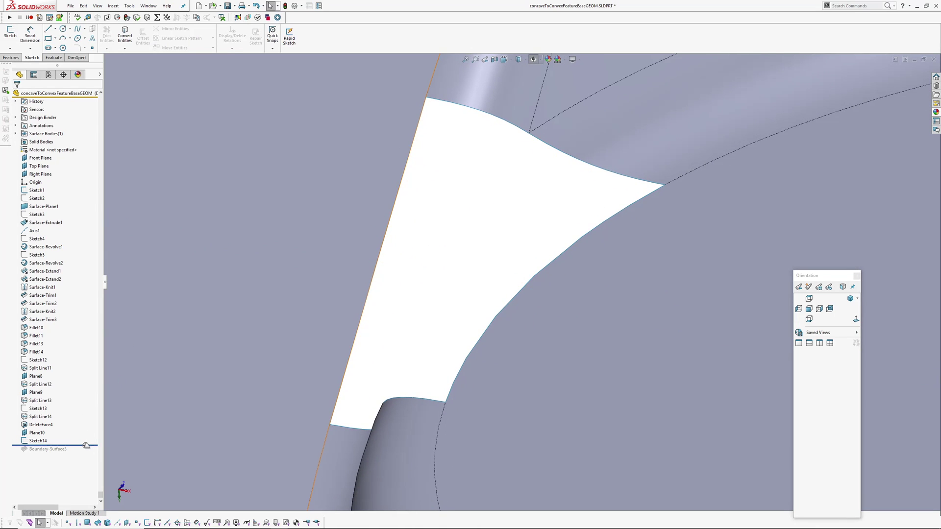
left_click_drag(86, 446, 74, 452)
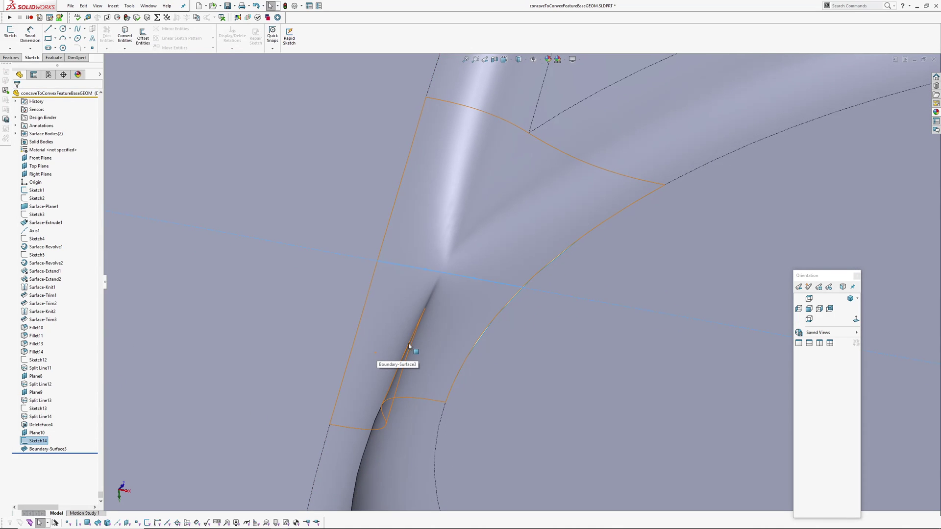
middle_click_drag(412, 349, 322, 343)
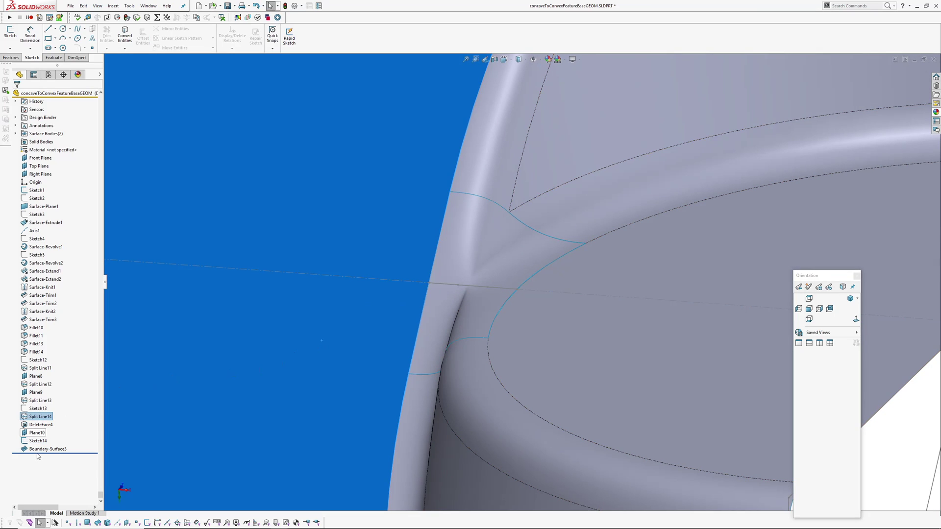
Edit the boundary surface and add the style spline sketch as a third Direction 2 curve.
left_click(45, 449)
left_click(50, 427)
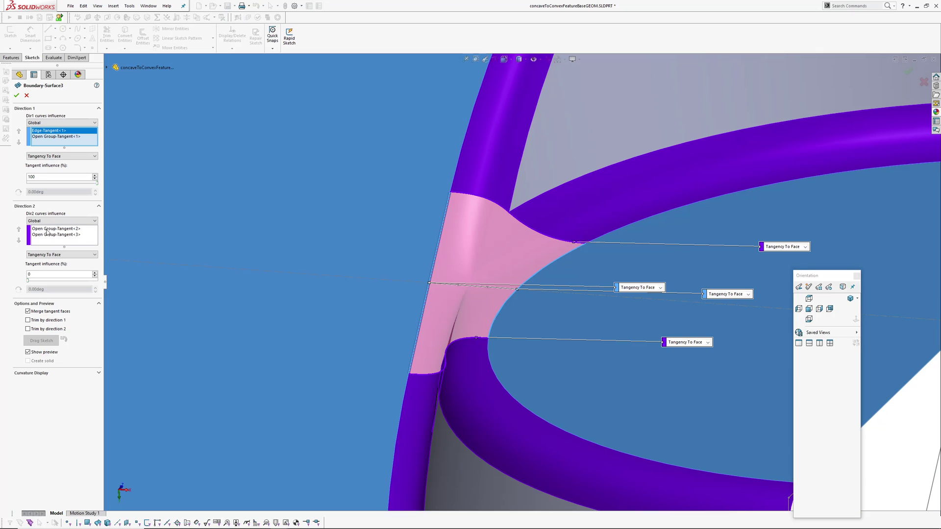
left_click(47, 229)
left_click(55, 234)
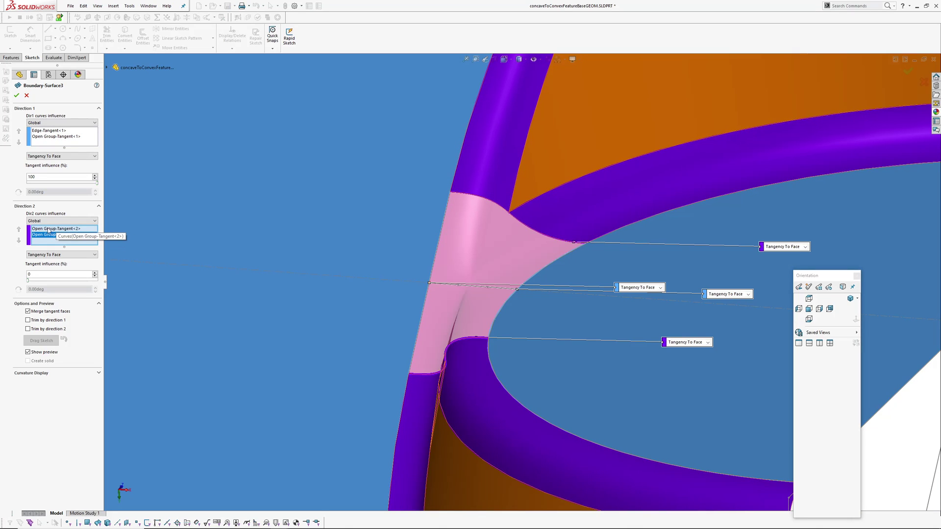
left_click(53, 229)
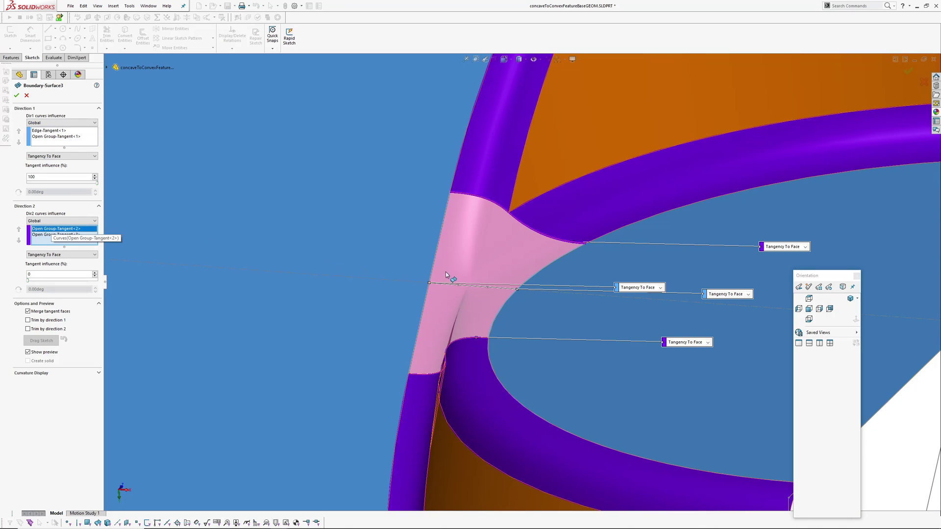
left_click(472, 287)
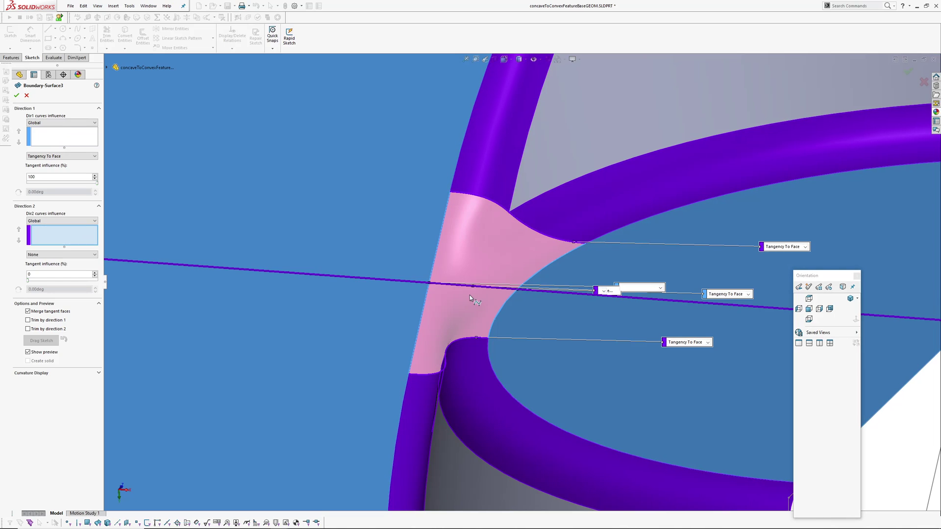
left_click(43, 240)
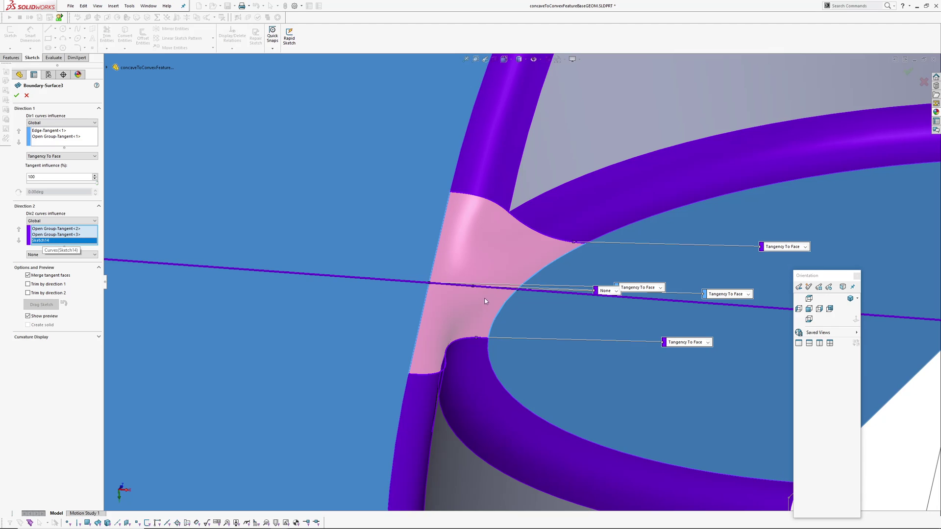
Examine the boundary surface's blend into the surrounding fillets from several angles, especially the narrow end of the corner.
scroll(485, 300, "down", 2)
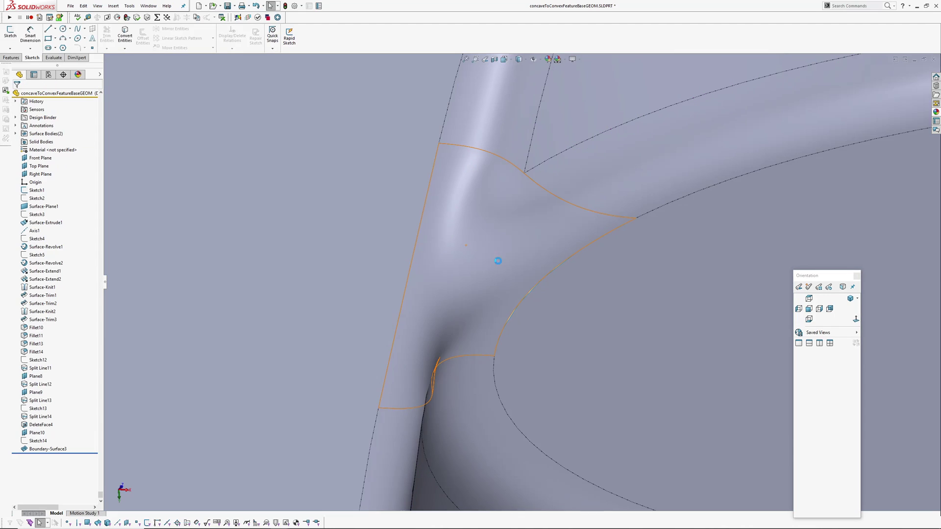
scroll(505, 268, "up", 3)
middle_click(512, 268)
mouse_move(511, 267)
middle_mouse_down()
mouse_move(536, 323)
mouse_move(569, 323)
mouse_move(572, 346)
mouse_move(520, 325)
mouse_move(502, 342)
mouse_move(559, 326)
middle_mouse_up()
scroll(520, 227, "down", 4)
middle_click_drag(519, 227, 539, 187)
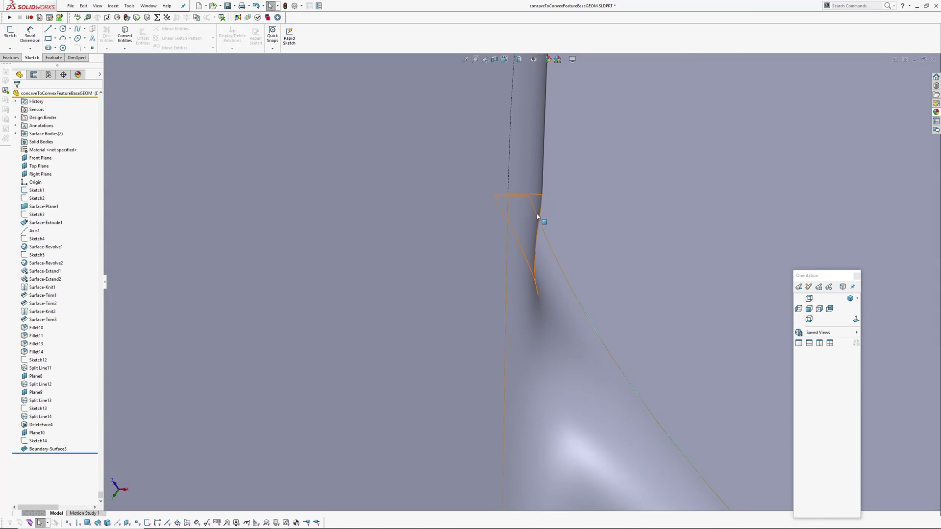
middle_click_drag(549, 317, 537, 265)
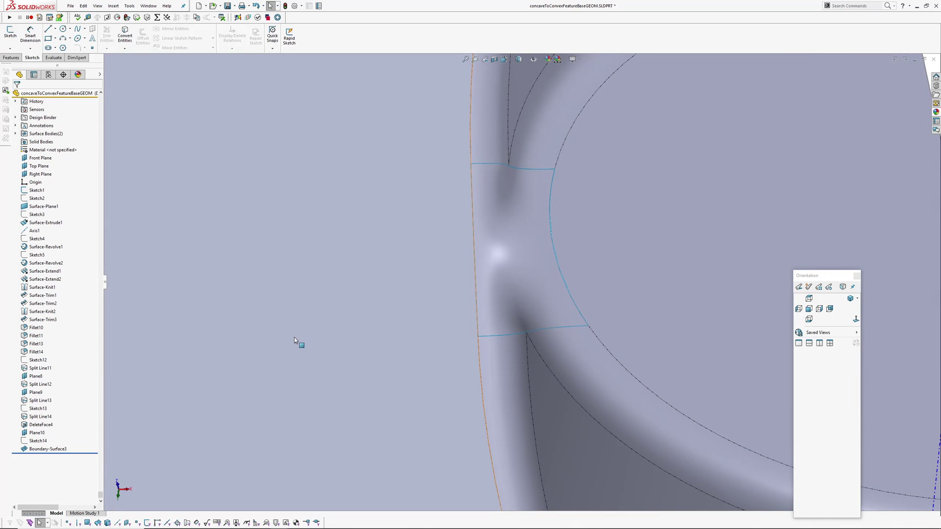
Edit the boundary surface and set the tangent influence of its first Direction 2 curve group to 100%.
left_click(35, 449)
left_click(33, 426)
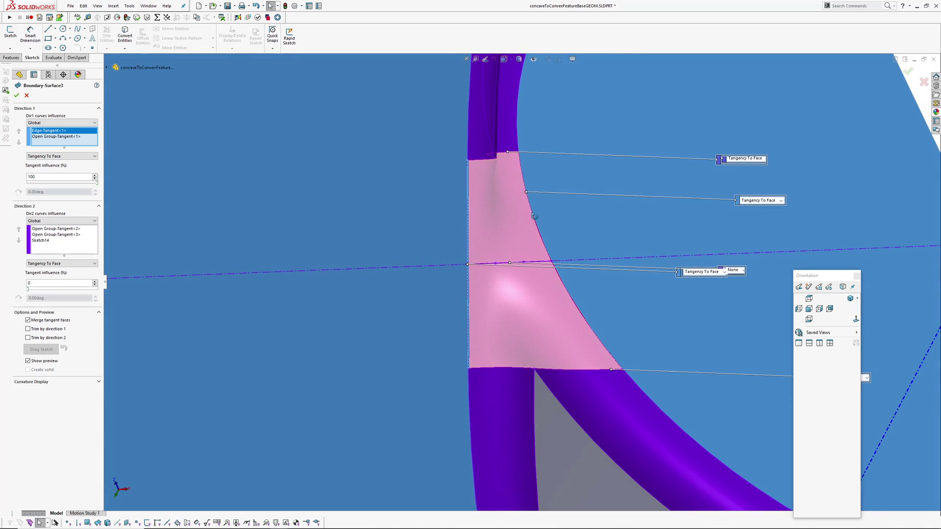
scroll(510, 177, "down", 3)
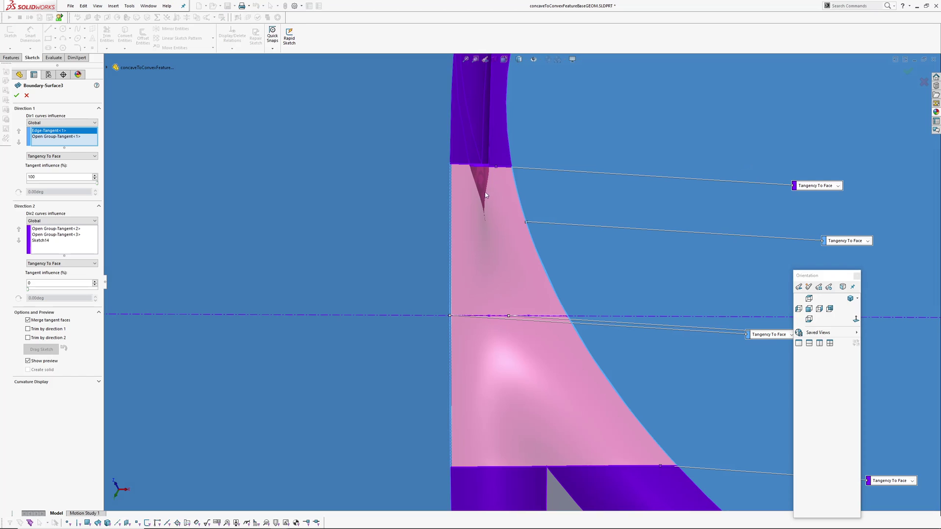
left_click(67, 234)
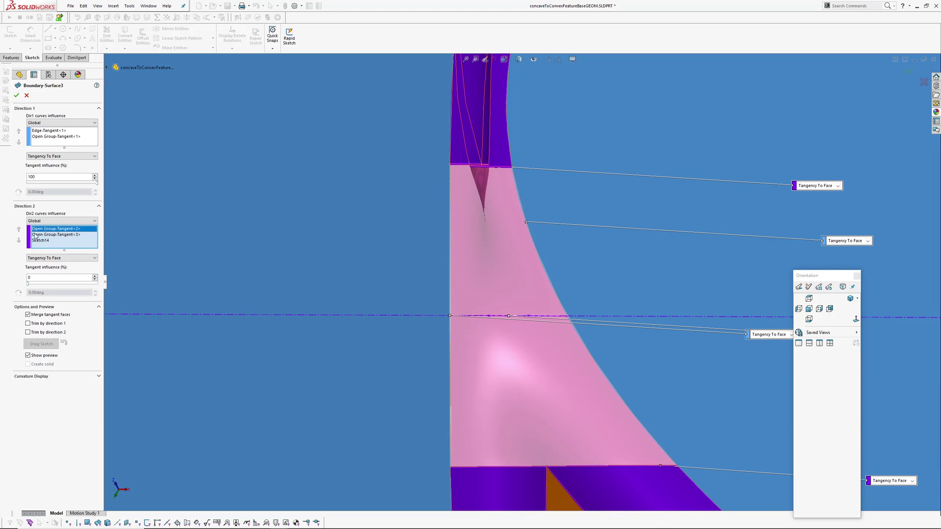
left_click_drag(28, 284, 112, 283)
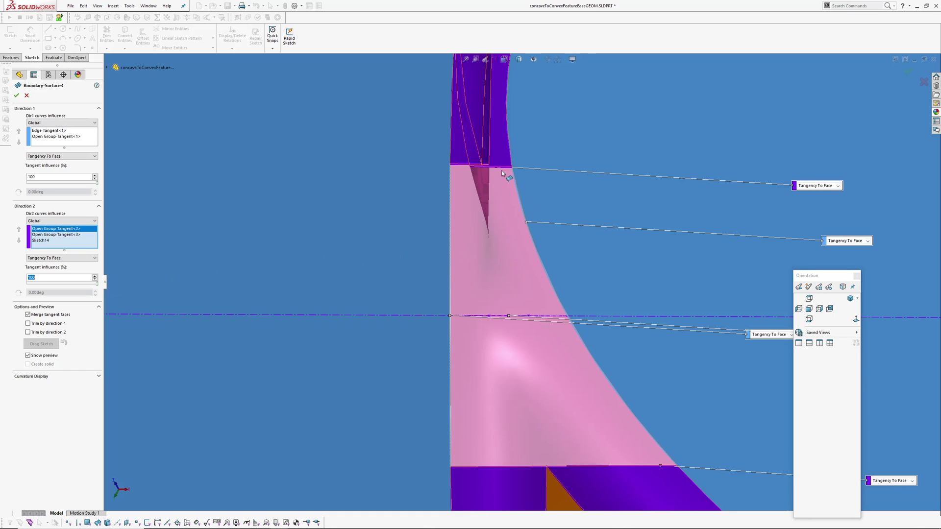
middle_click_drag(480, 206, 494, 176)
scroll(485, 285, "up", 2)
middle_click_drag(501, 269, 525, 255)
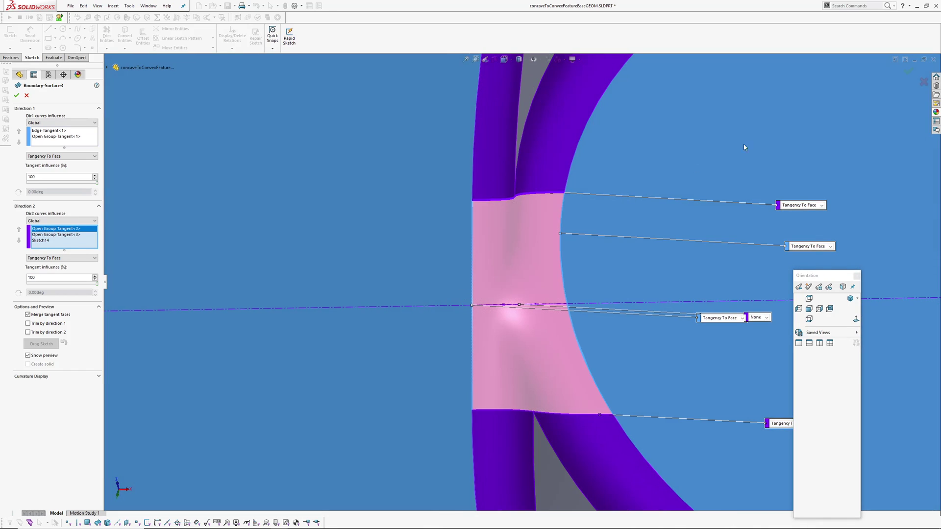
left_click(908, 72)
middle_click_drag(557, 287, 486, 246)
key("h")
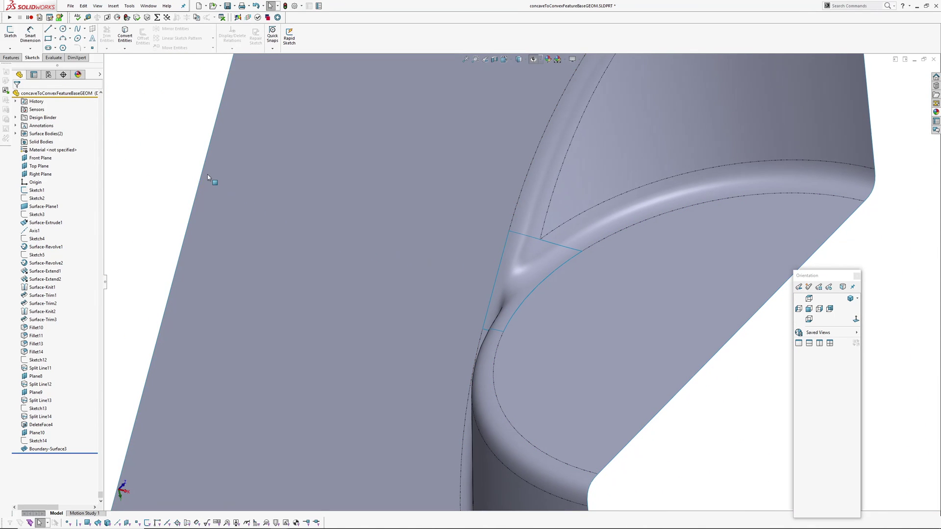
Knit the main surface body and the corner boundary surface into one body.
key("k")
left_click(350, 249)
left_click(530, 251)
right_click(529, 251)
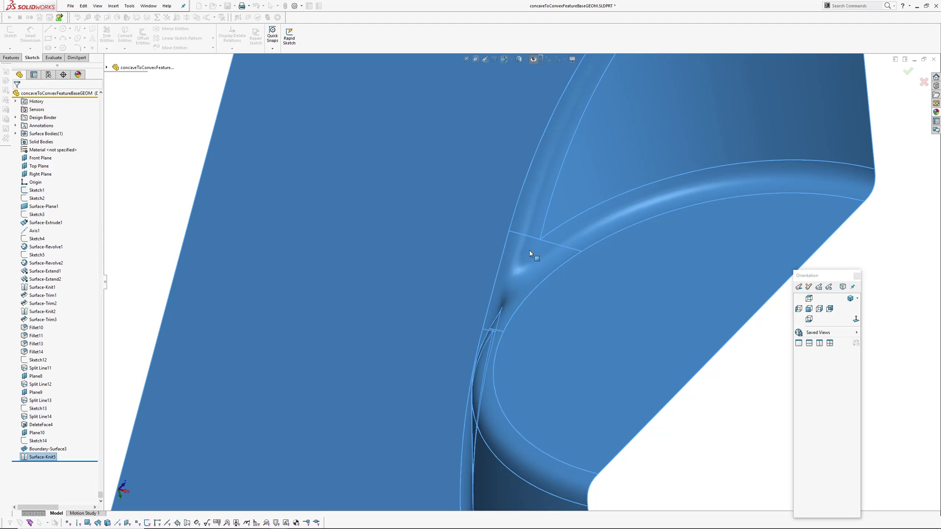
Mirror the knitted surface body about the Right Plane.
scroll(532, 251, "up", 3)
middle_click_drag(534, 251, 470, 225)
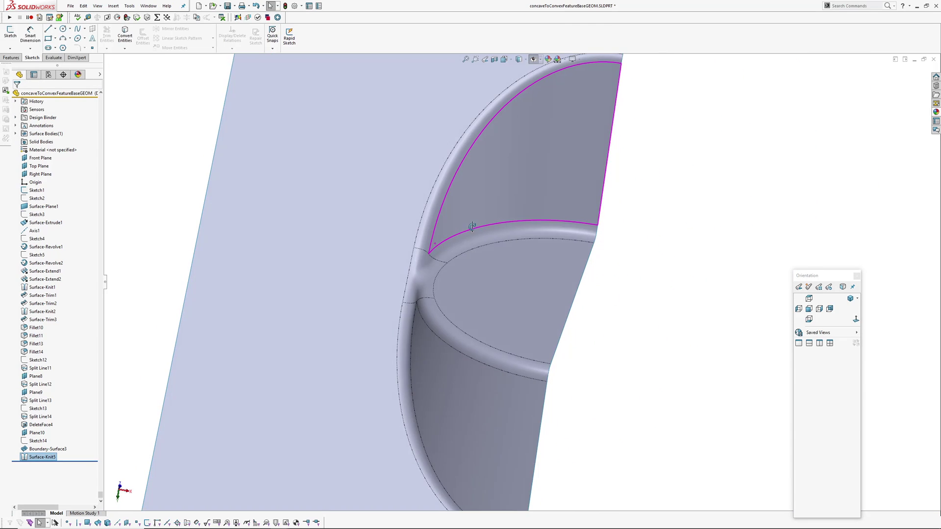
left_click(113, 6)
mouse_move(131, 44)
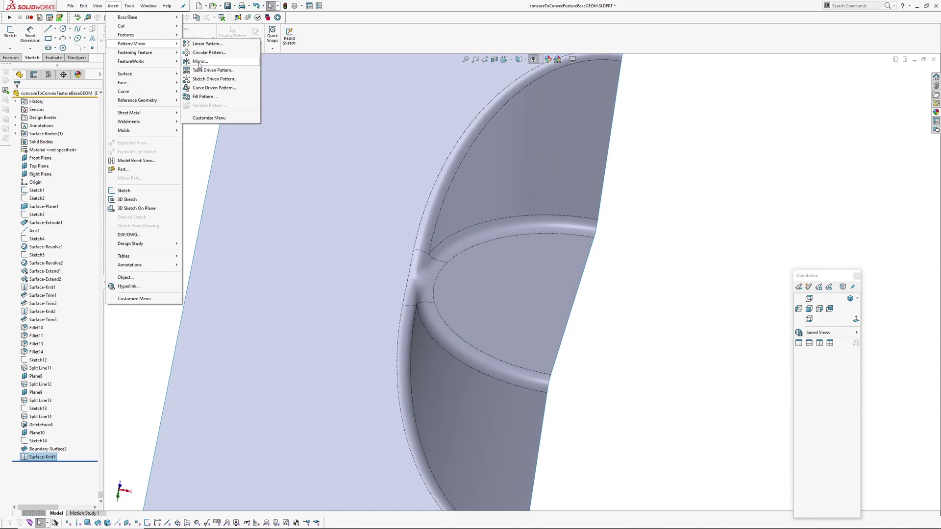
left_click(201, 62)
left_click(107, 67)
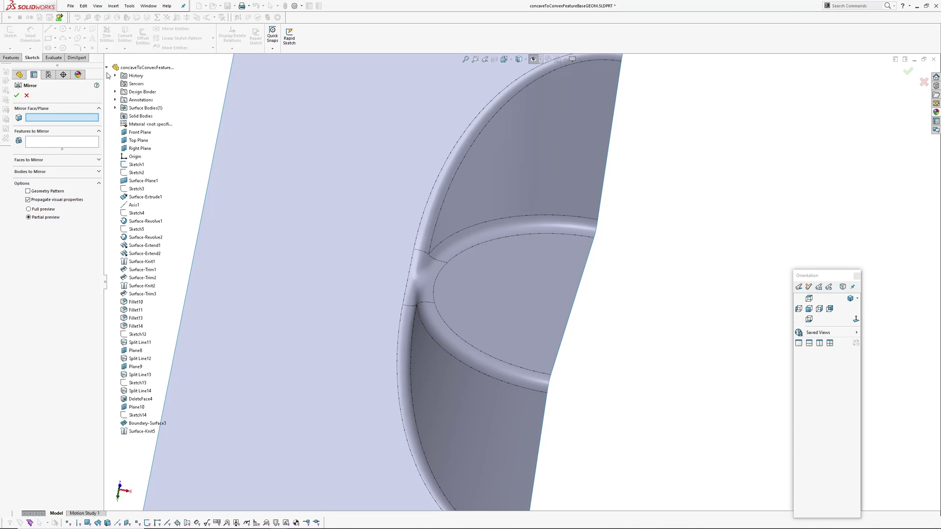
left_click(130, 149)
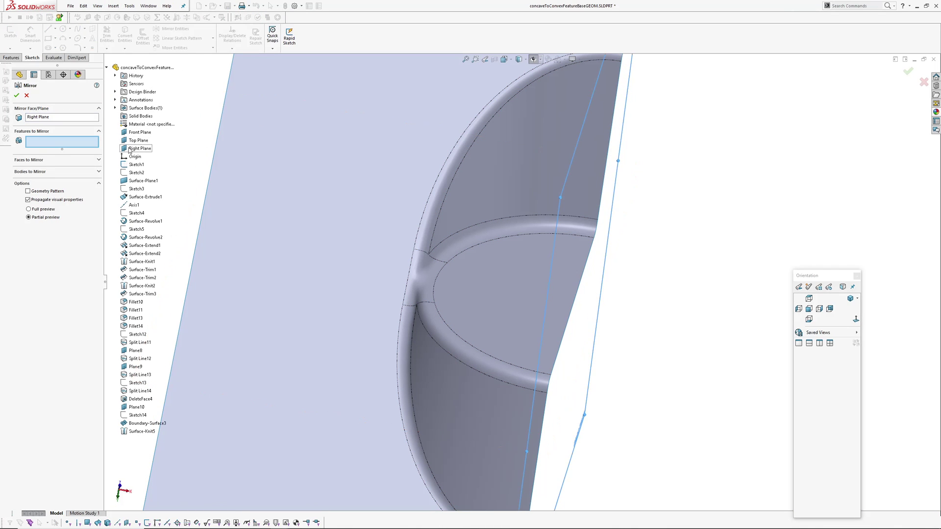
left_click(27, 172)
left_click(227, 223)
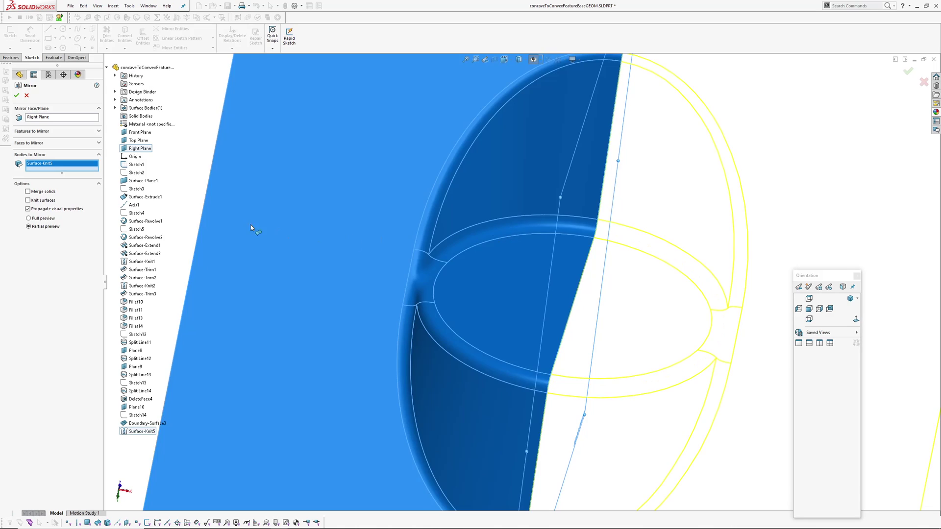
right_click(571, 254)
Knit the mirrored half and the original half together with Merge entities enabled.
scroll(608, 245, "up", 2)
key("k")
left_click(553, 217)
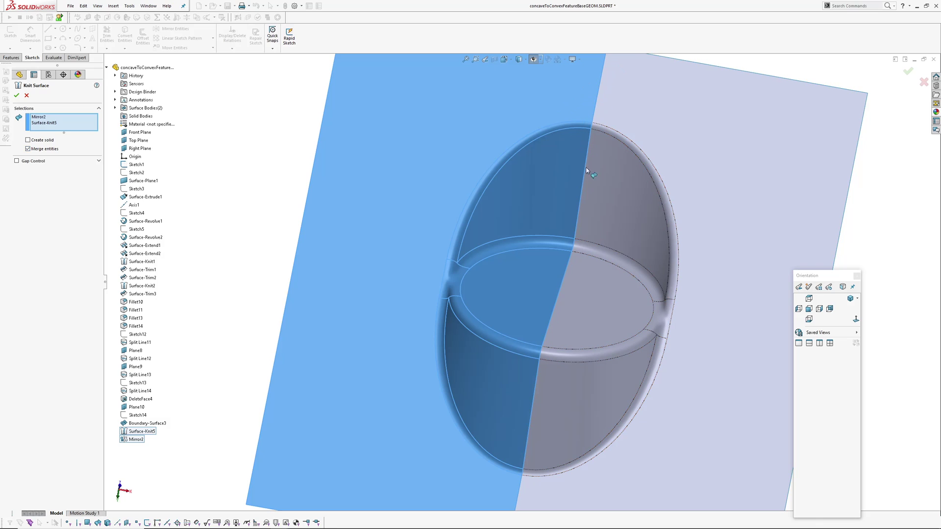
left_click(18, 96)
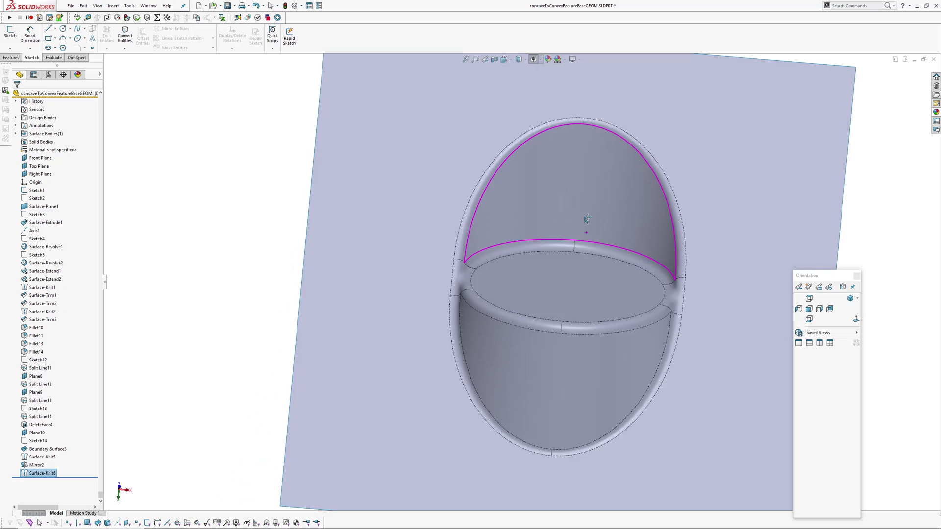
Examine the complete recess and its rebuilt fillet corners on both sides from several angles with the edges displayed.
middle_click_drag(587, 219, 582, 237)
scroll(582, 237, "up", 2)
left_click(277, 204)
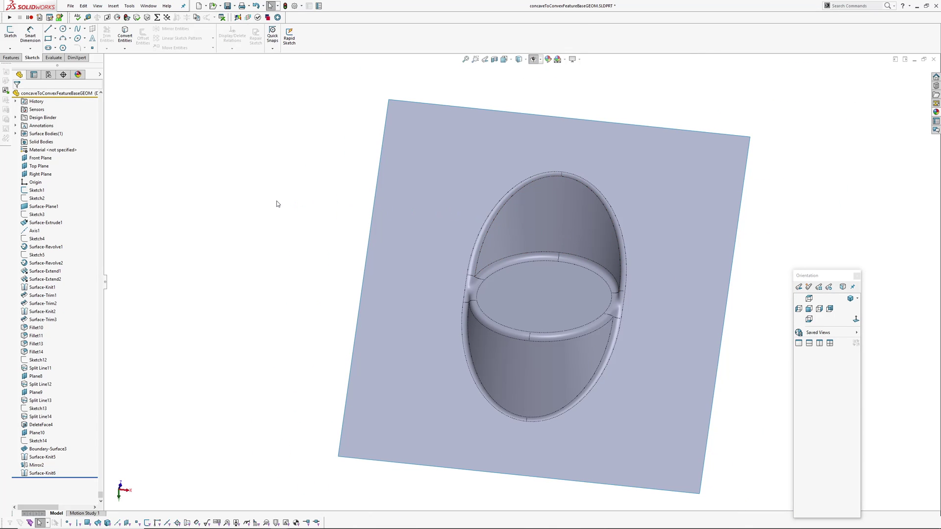
scroll(539, 297, "down", 3)
middle_click(493, 281)
middle_click_drag(494, 281, 480, 243)
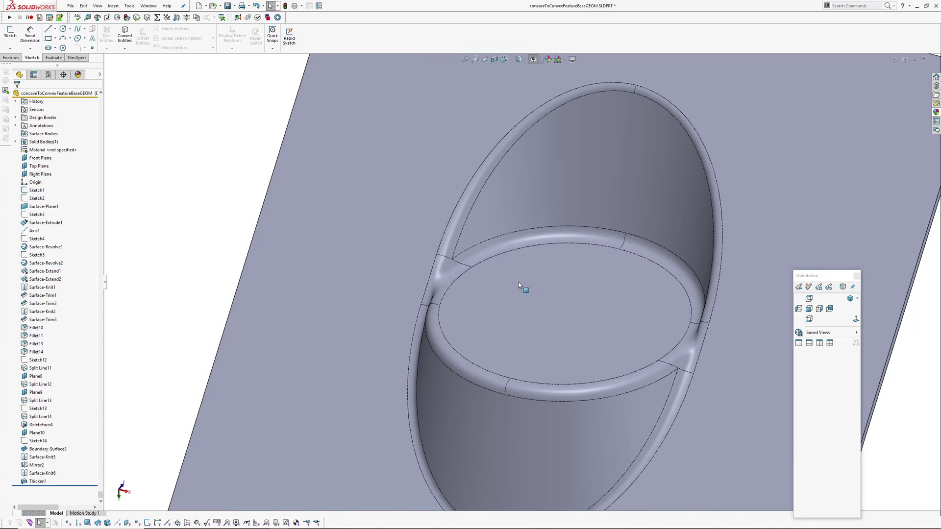
scroll(518, 286, "up", 2)
scroll(468, 280, "down", 1)
middle_click(466, 283)
middle_click_drag(466, 284, 475, 275)
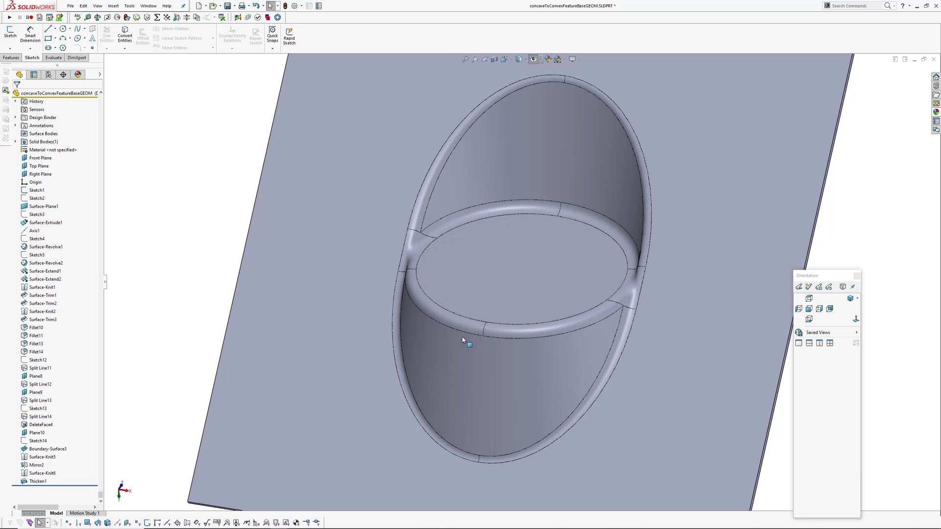
middle_click(414, 254)
middle_click_drag(415, 254, 454, 258)
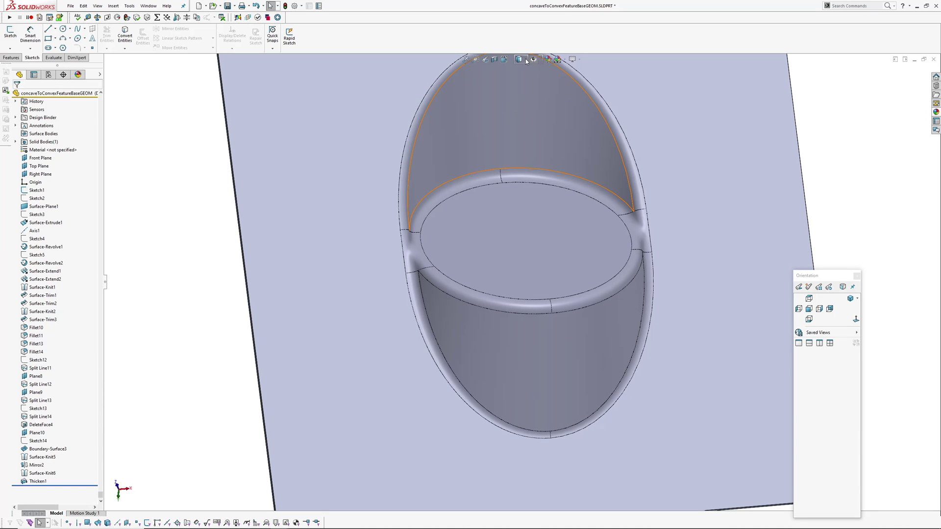
Change the model's display style to shaded without edge lines.
left_click(526, 60)
left_click(520, 80)
scroll(502, 278, "up", 2)
mouse_move(501, 278)
middle_mouse_down()
mouse_move(519, 252)
mouse_move(481, 267)
mouse_move(441, 258)
mouse_move(479, 277)
mouse_move(447, 214)
mouse_move(466, 240)
mouse_move(466, 228)
mouse_move(429, 216)
mouse_move(468, 296)
mouse_move(451, 291)
middle_mouse_up()
Inspect the smoothness of both concave-to-convex fillet transitions at the ends of the oval floor, close up and from a distance.
scroll(470, 256, "down", 5)
middle_click(470, 256)
scroll(451, 291, "up", 4)
scroll(606, 310, "down", 1)
scroll(606, 311, "down", 4)
middle_click(606, 311)
middle_click_drag(606, 311, 637, 280)
scroll(666, 316, "up", 1)
scroll(634, 324, "down", 1)
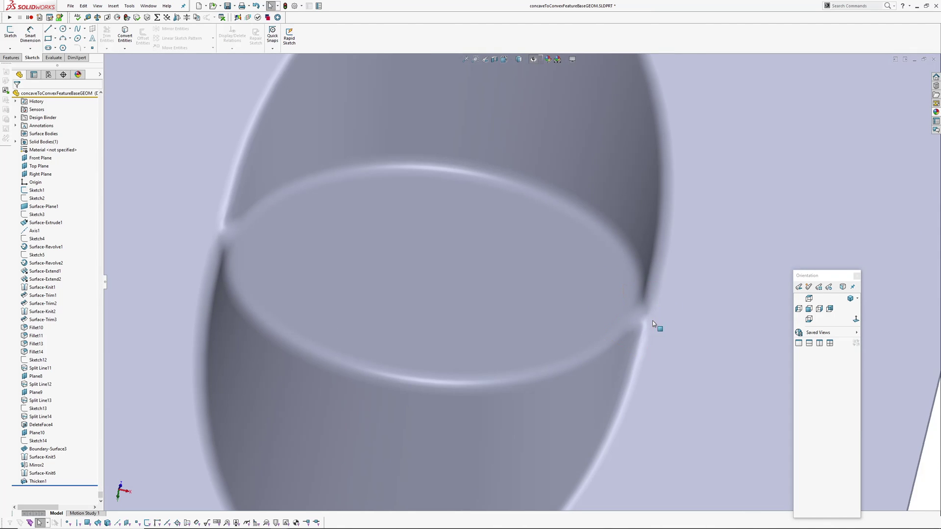
scroll(650, 321, "down", 3)
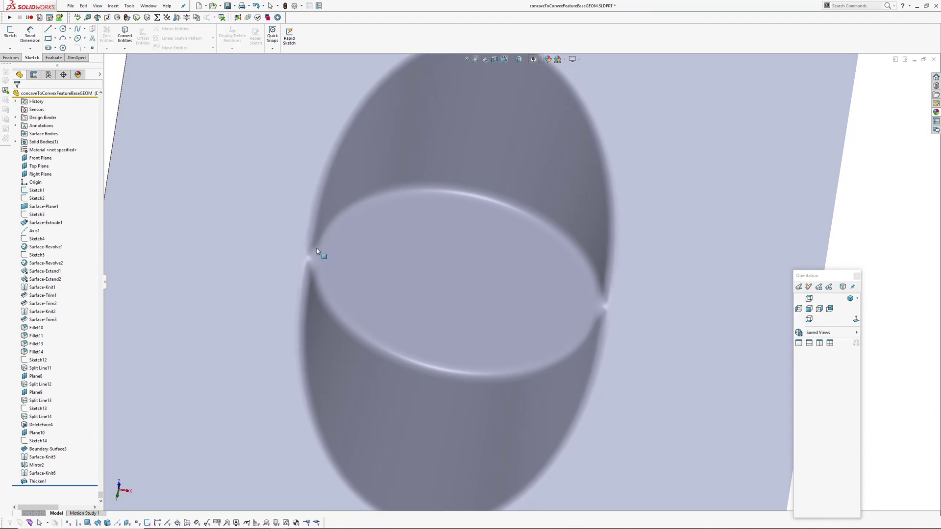
mouse_move(356, 265)
middle_mouse_down()
mouse_move(338, 275)
mouse_move(365, 262)
middle_mouse_up()
scroll(388, 267, "up", 4)
scroll(468, 269, "down", 3)
mouse_move(468, 269)
middle_mouse_down()
mouse_move(475, 234)
mouse_move(469, 257)
mouse_move(437, 258)
mouse_move(463, 275)
middle_mouse_up()
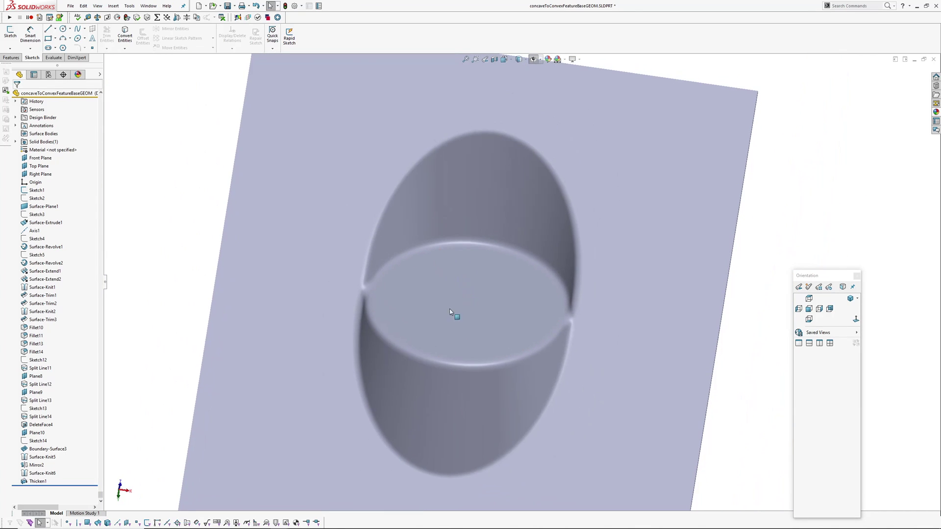